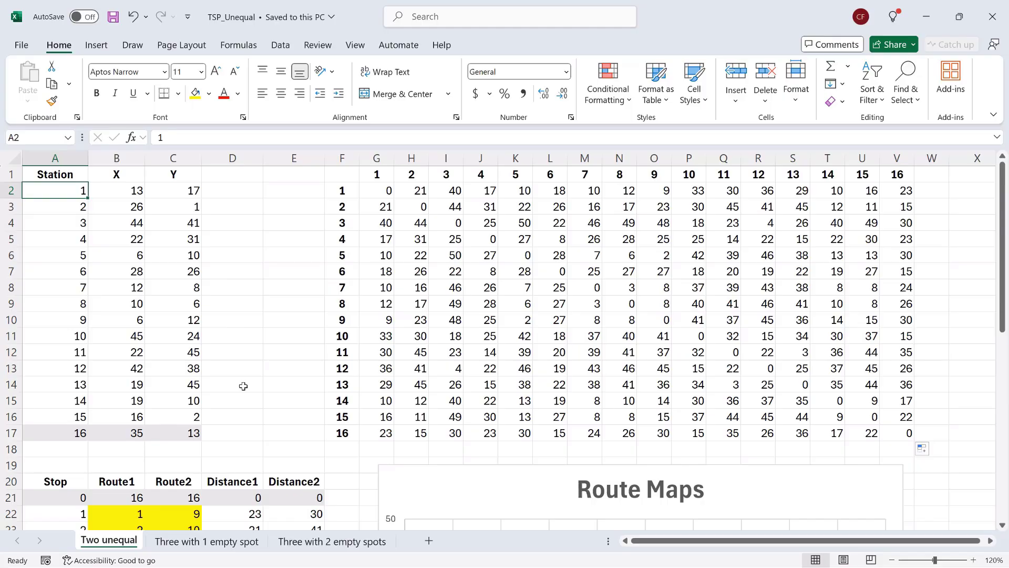
Examine the route and distance tables, the route map, and the VLOOKUP formulas behind the Route1 coordinates.
{"action": "scroll", "coordinate": [244, 386], "scroll_direction": "down", "scroll_amount": 6}
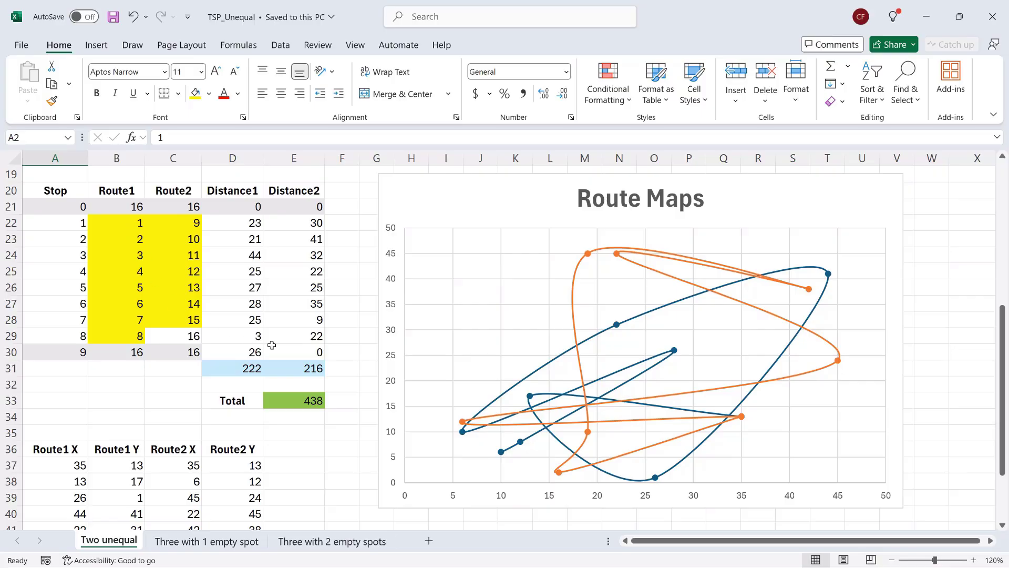
{"action": "scroll", "coordinate": [272, 345], "scroll_direction": "down", "scroll_amount": 3}
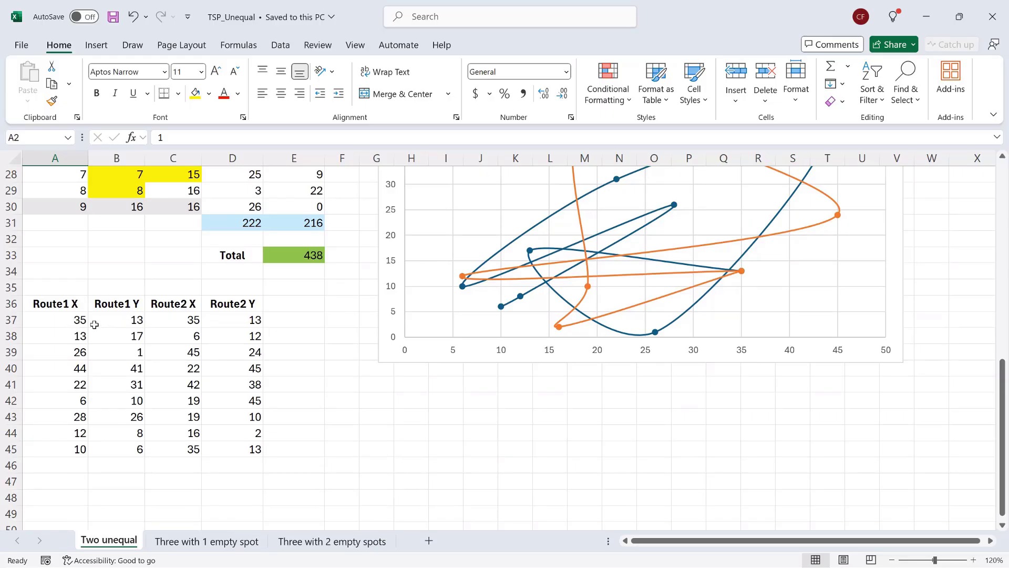
{"action": "left_click_drag", "start_coordinate": [77, 323], "coordinate": [69, 450]}
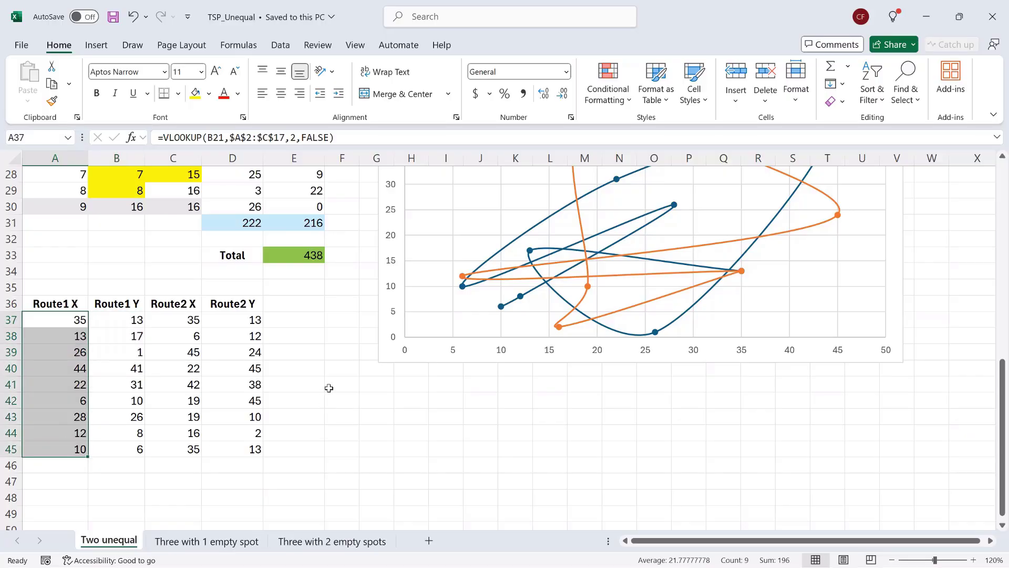
{"action": "left_click", "coordinate": [74, 321]}
{"action": "left_click", "coordinate": [123, 319]}
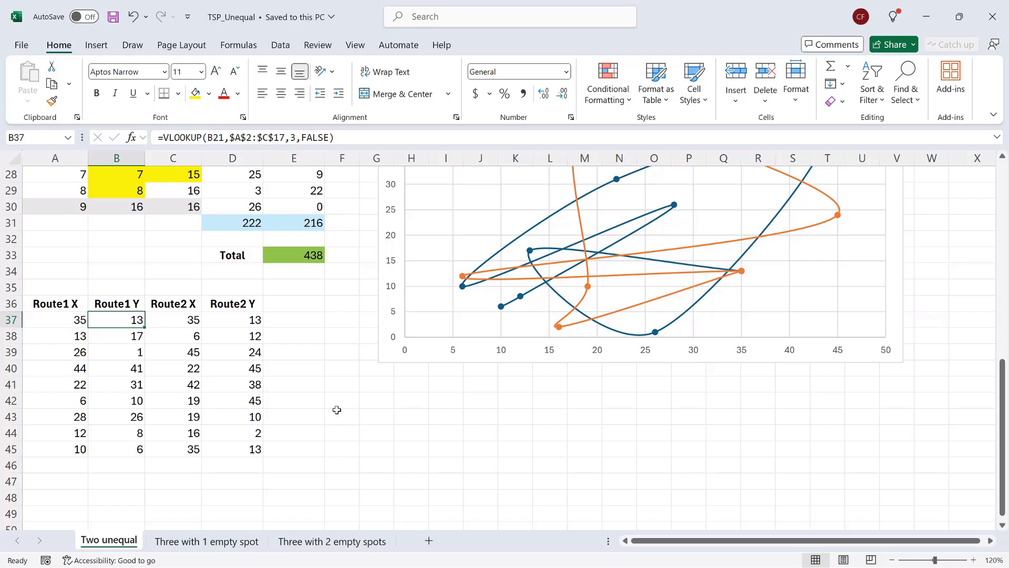
{"action": "scroll", "coordinate": [337, 410], "scroll_direction": "up", "scroll_amount": 9}
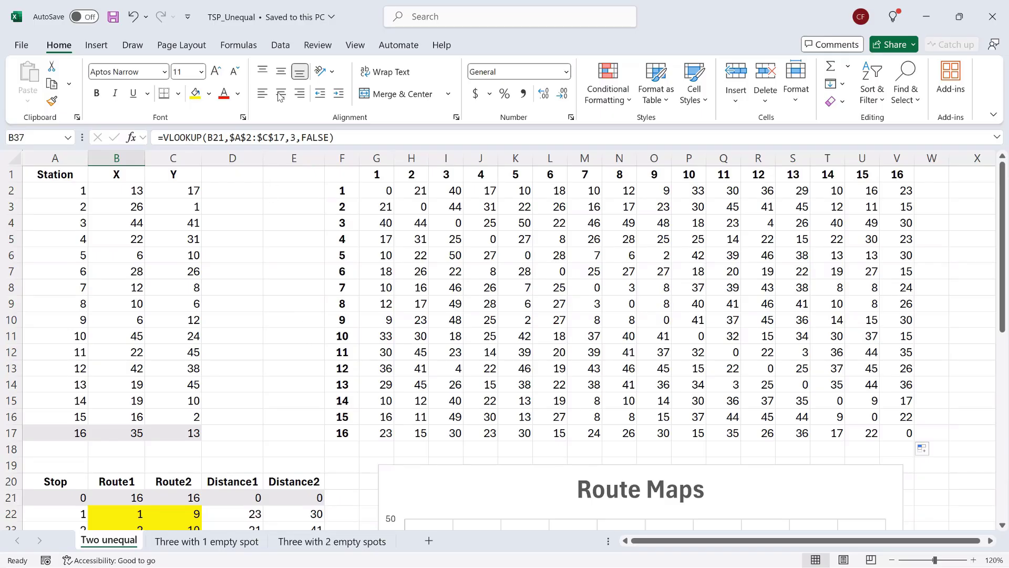
Set Solver to minimize the total distance in E33 by changing the route cells B22:C28 and B29.
{"action": "left_click", "coordinate": [280, 45]}
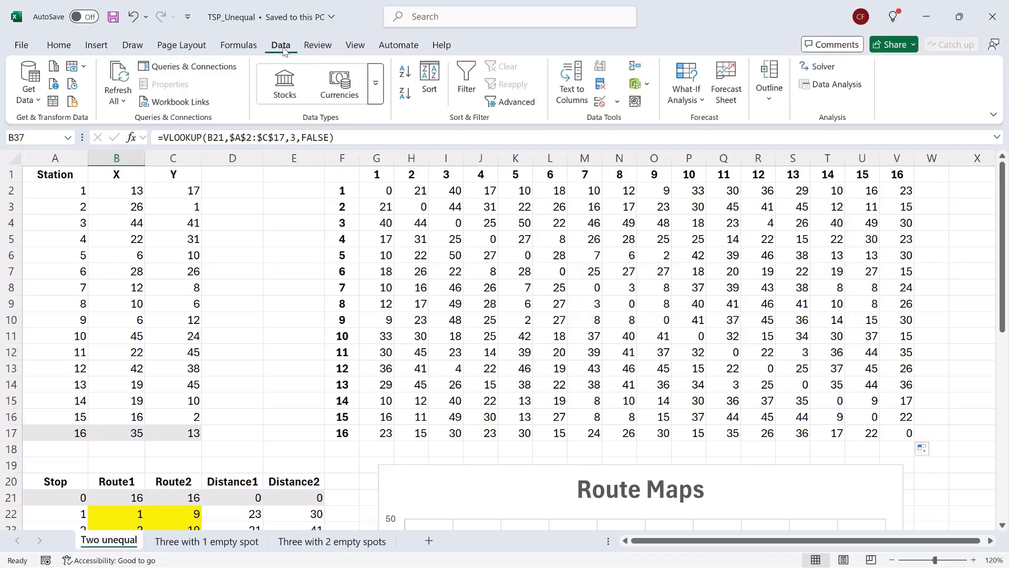
{"action": "left_click", "coordinate": [814, 64]}
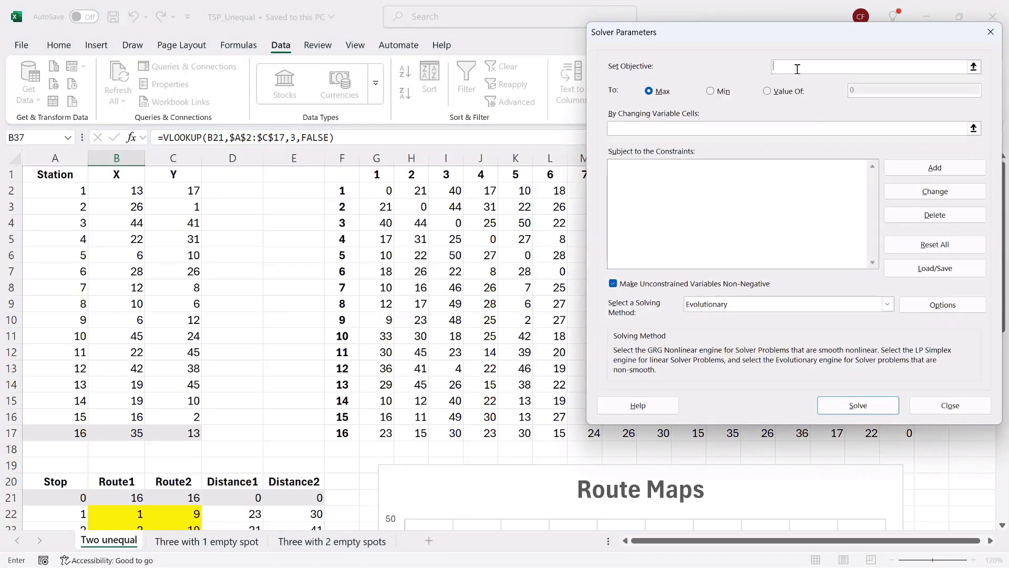
{"action": "scroll", "coordinate": [392, 236], "scroll_direction": "down", "scroll_amount": 4}
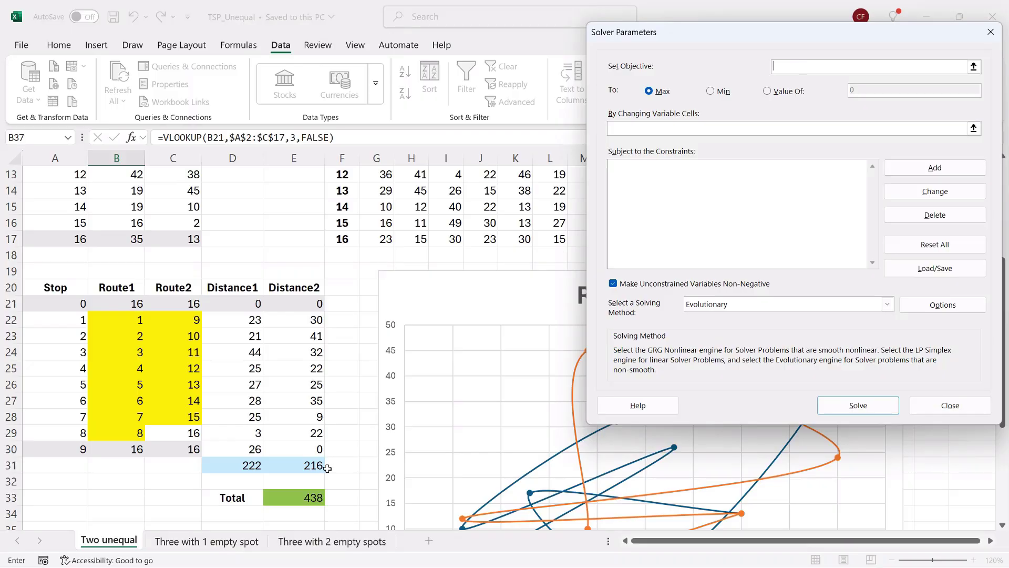
{"action": "left_click", "coordinate": [314, 494]}
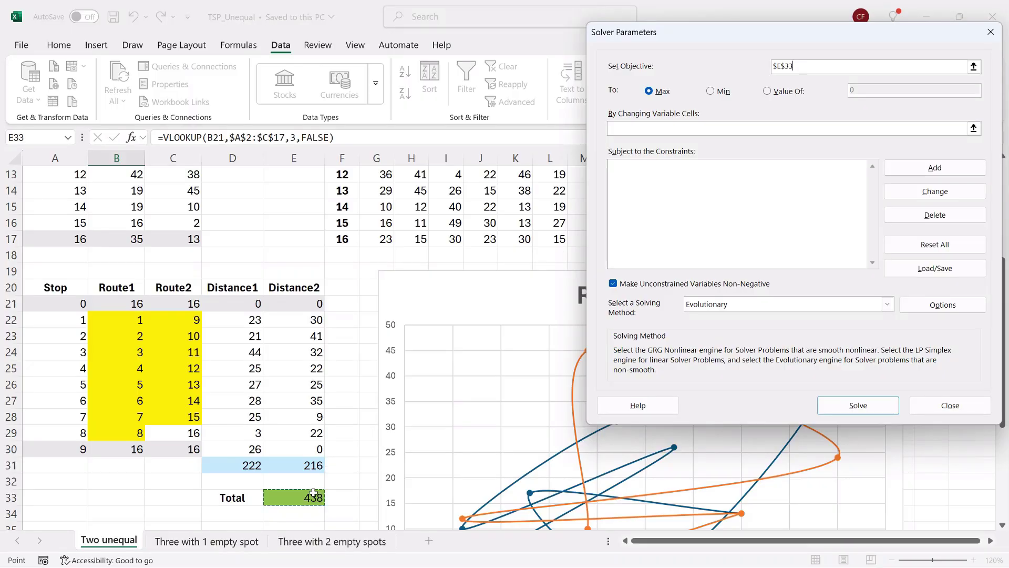
{"action": "left_click", "coordinate": [711, 92]}
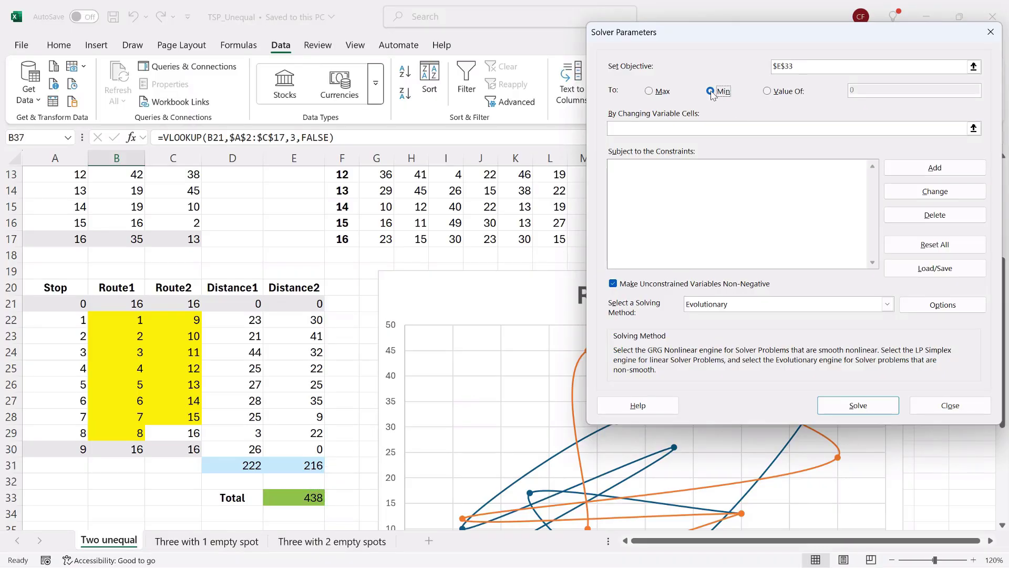
{"action": "left_click", "coordinate": [703, 127]}
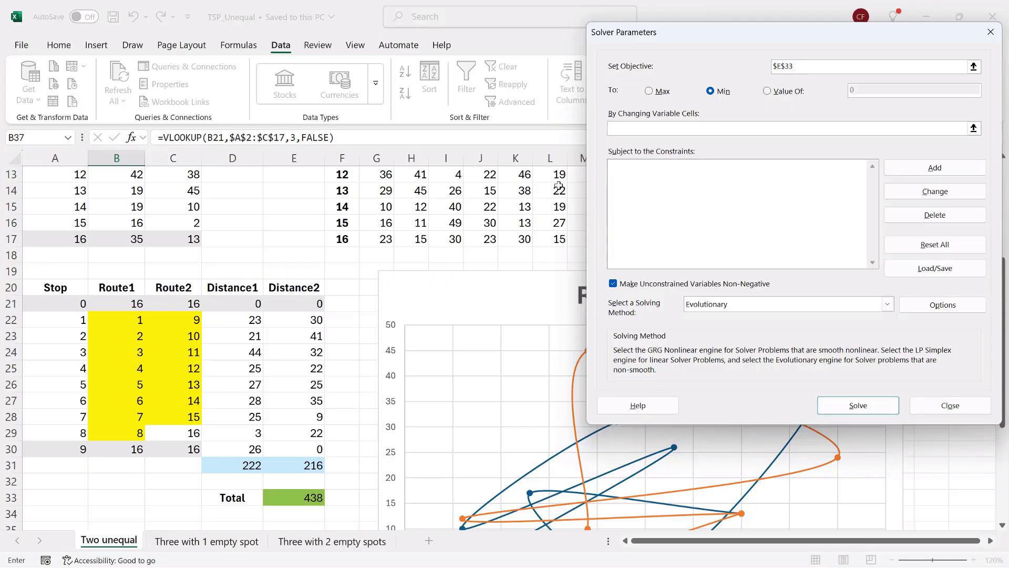
{"action": "left_click_drag", "start_coordinate": [129, 320], "coordinate": [176, 414]}
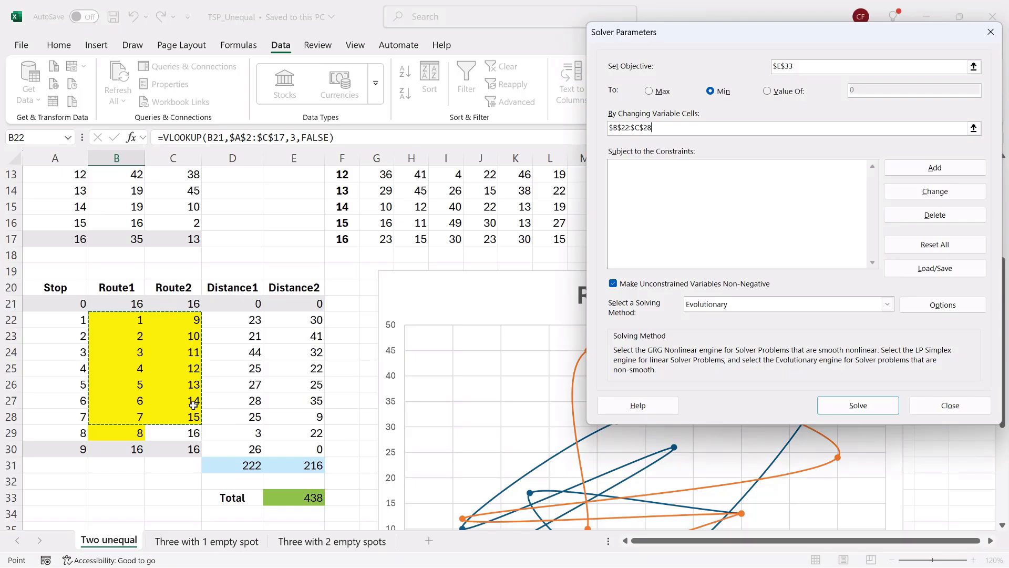
{"action": "left_click", "coordinate": [138, 432], "text": "ctrl"}
Try to add a Solver constraint keeping B22:C28 and B29 at or below 15, and leave Solver.
{"action": "left_click", "coordinate": [900, 167]}
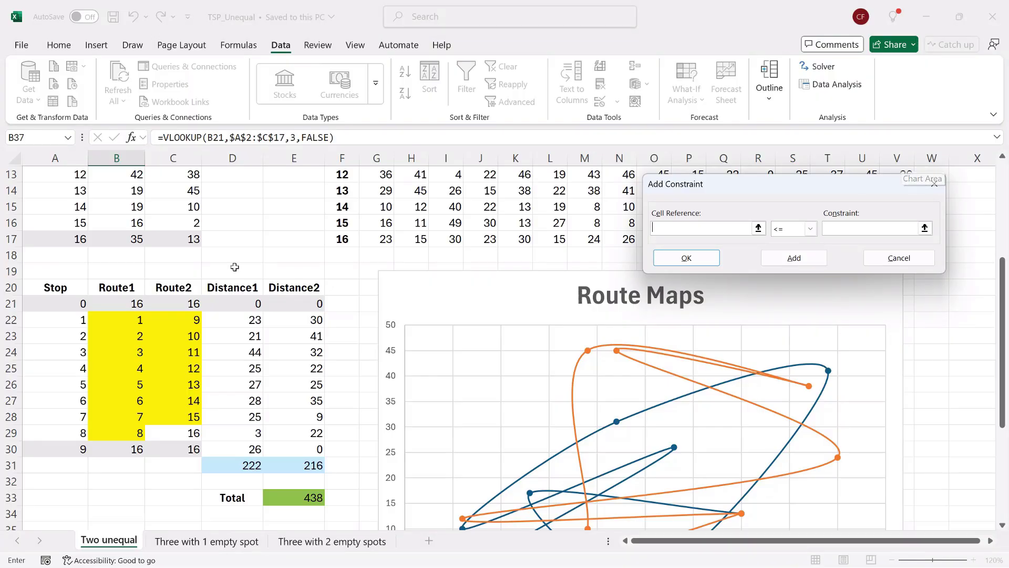
{"action": "left_click_drag", "start_coordinate": [135, 321], "coordinate": [174, 413]}
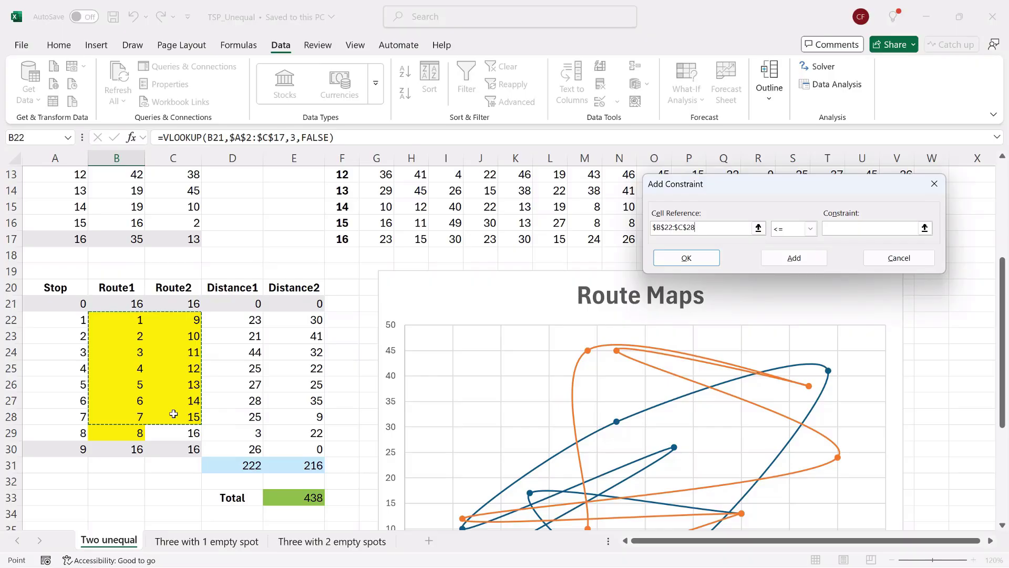
{"action": "left_click", "coordinate": [142, 429], "text": "ctrl"}
{"action": "left_click", "coordinate": [852, 229]}
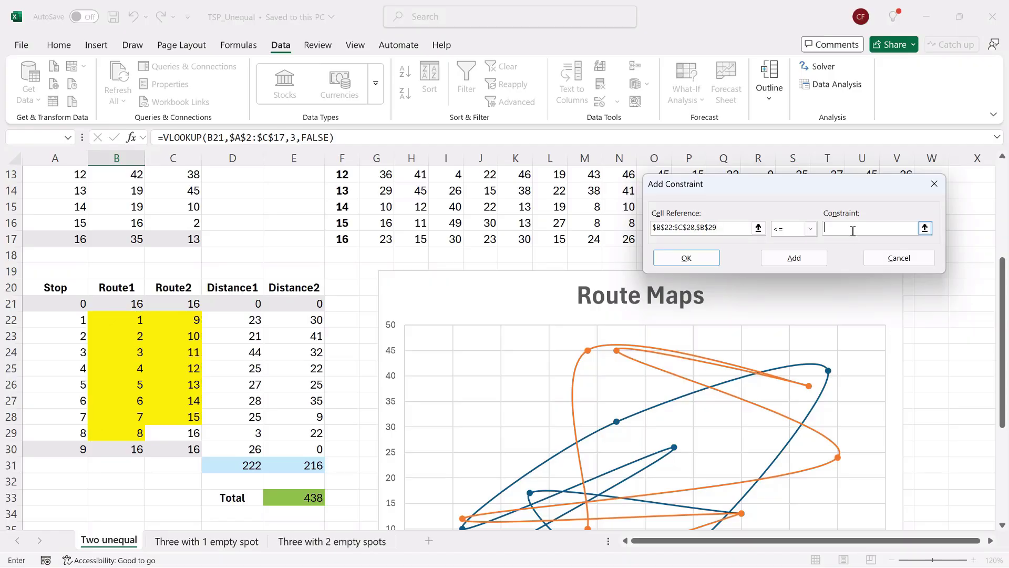
{"action": "type", "text": "15"}
{"action": "left_click", "coordinate": [815, 261]}
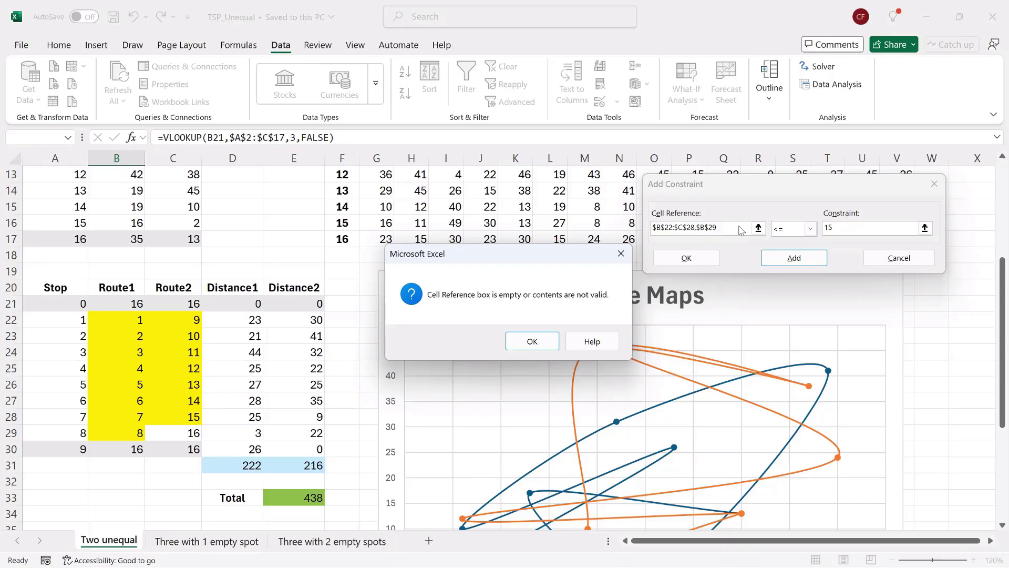
{"action": "left_click", "coordinate": [535, 342]}
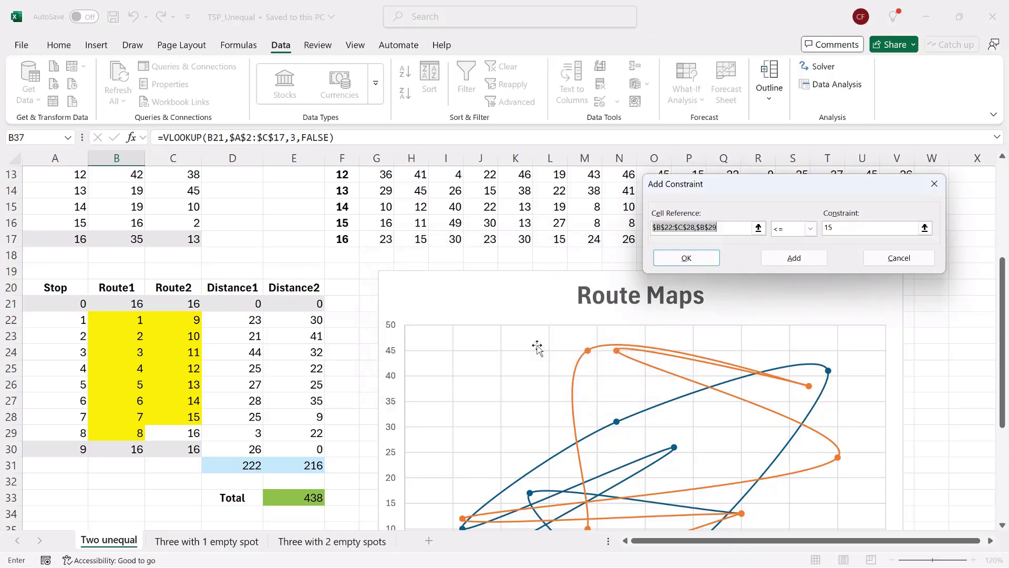
{"action": "left_click", "coordinate": [900, 258]}
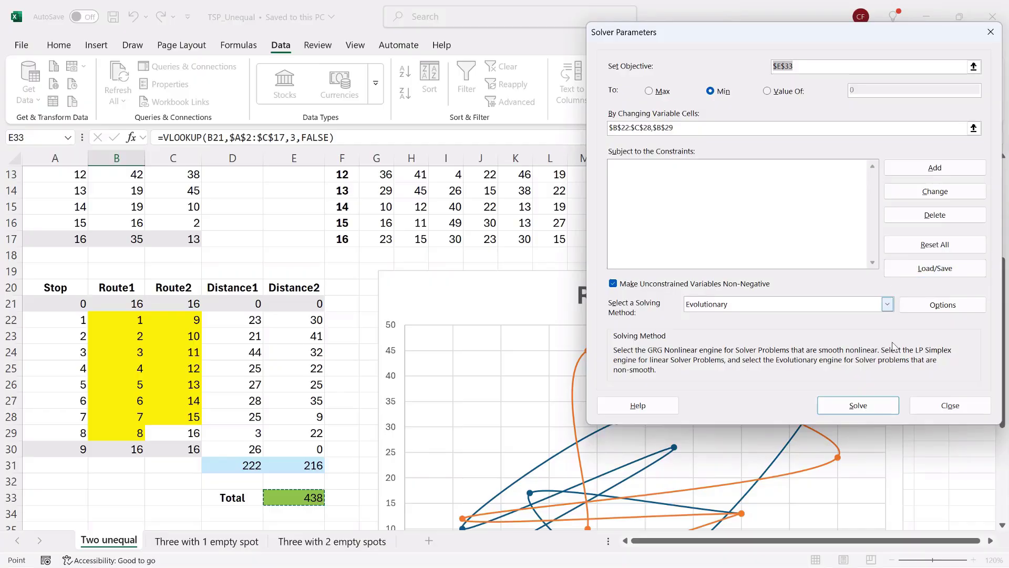
{"action": "left_click", "coordinate": [959, 411]}
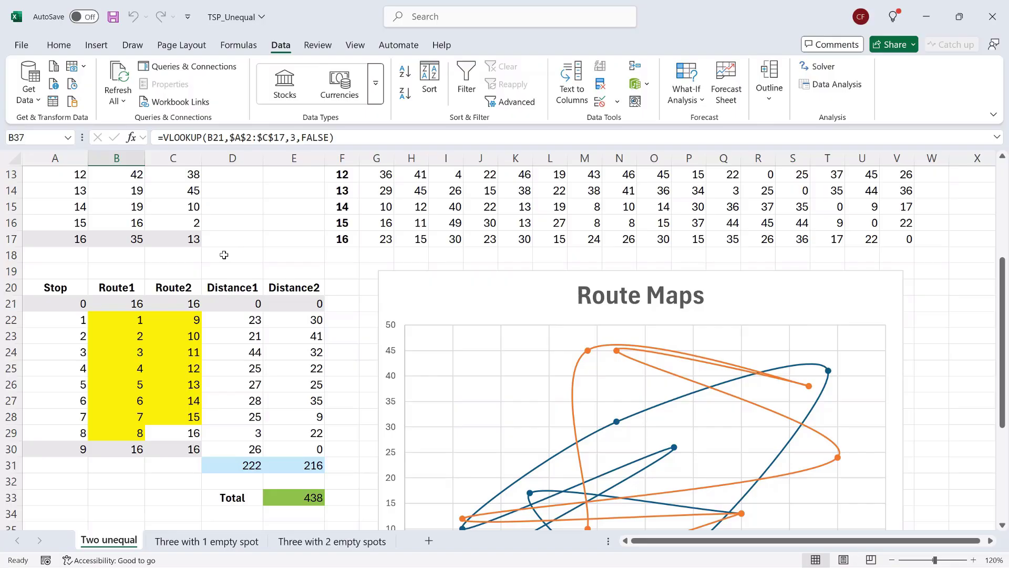
Copy the station 16 row A17:C17 into row 18 and renumber the copied station as 17.
{"action": "left_click", "coordinate": [185, 434]}
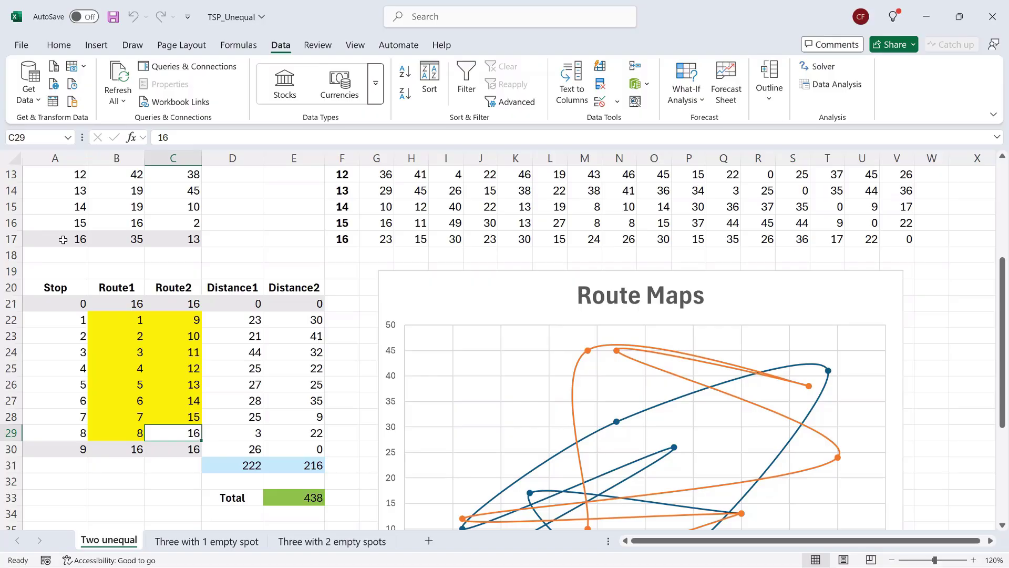
{"action": "left_click_drag", "start_coordinate": [63, 239], "coordinate": [174, 239]}
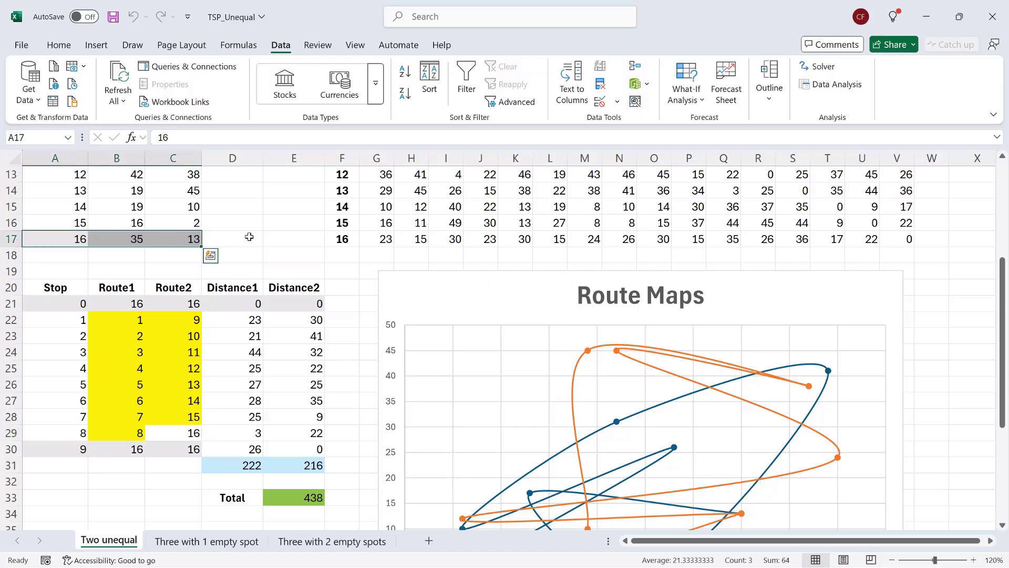
{"action": "left_click_drag", "start_coordinate": [201, 247], "coordinate": [253, 238]}
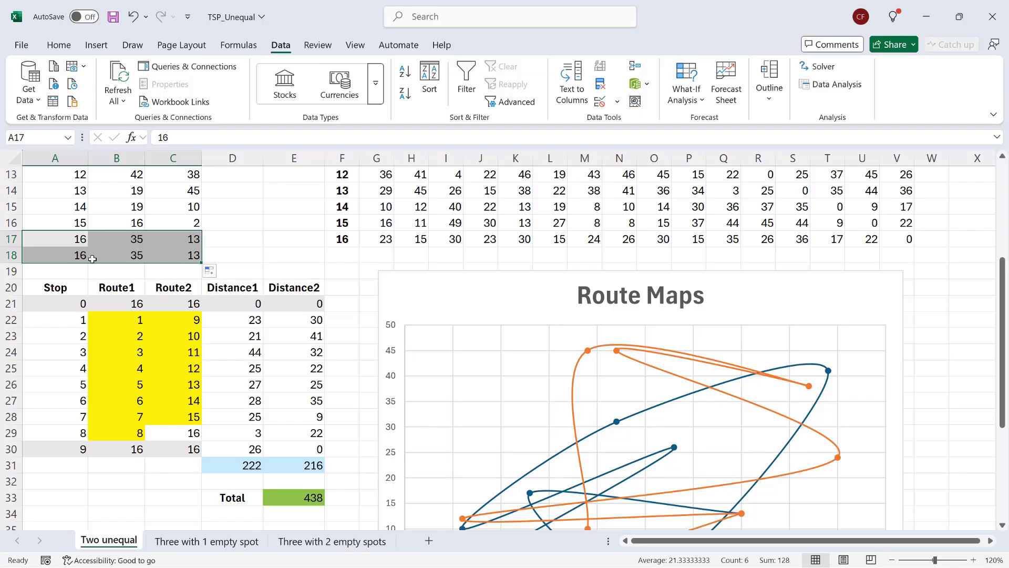
{"action": "left_click", "coordinate": [74, 256]}
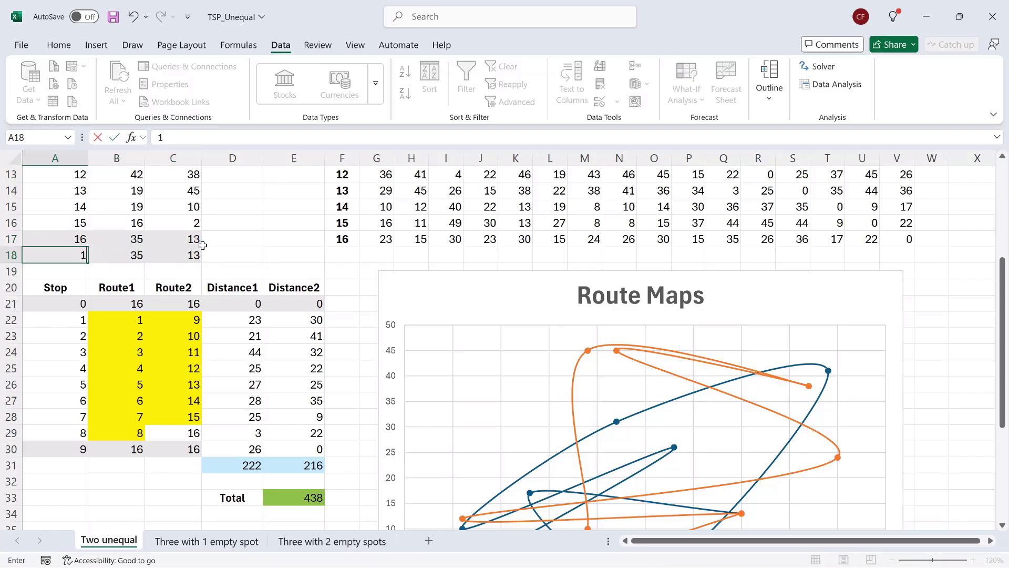
{"action": "type", "text": "17"}
{"action": "key", "text": "Tab"}
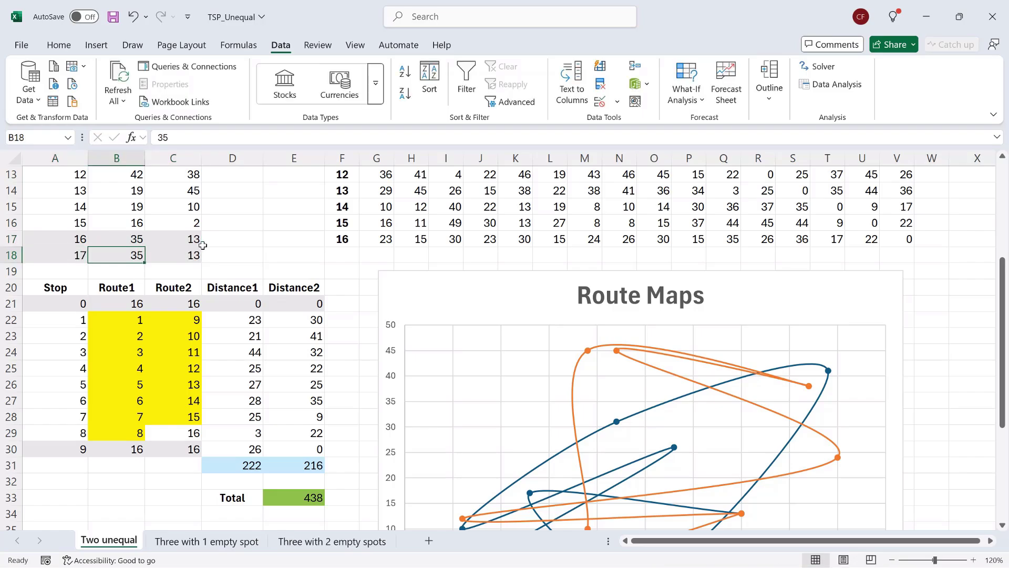
Extend the distance matrix headings to 17 in both the row labels (F18) and the column labels (W1).
{"action": "scroll", "coordinate": [264, 265], "scroll_direction": "up", "scroll_amount": 4}
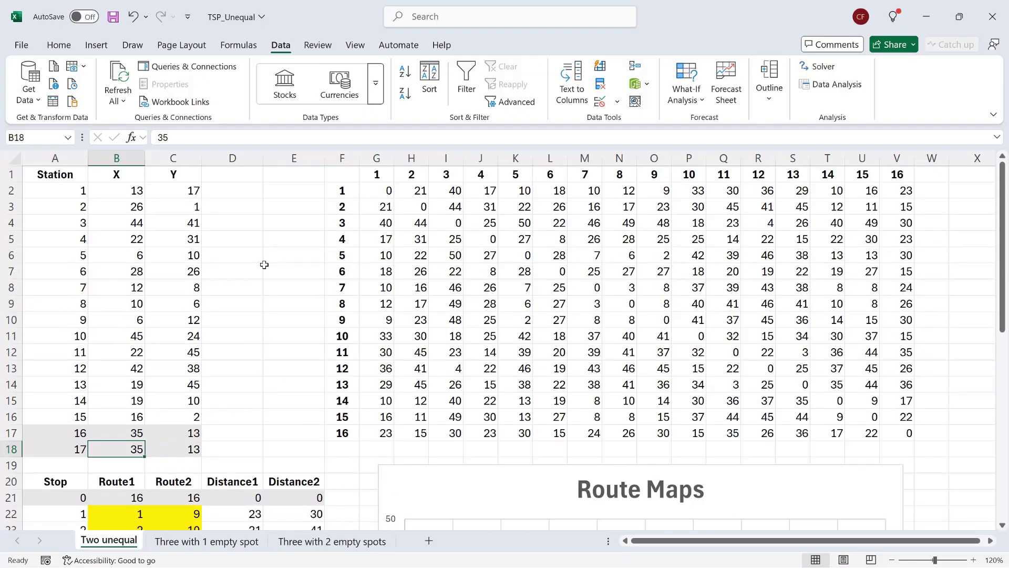
{"action": "left_click", "coordinate": [343, 416]}
{"action": "key", "text": "shift+Down"}
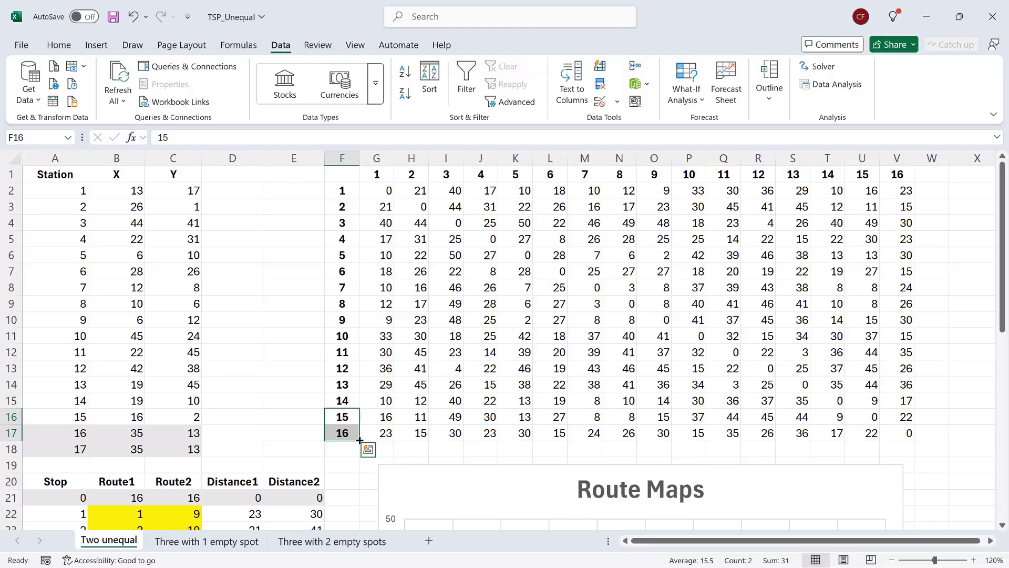
{"action": "left_click_drag", "start_coordinate": [359, 441], "coordinate": [364, 452]}
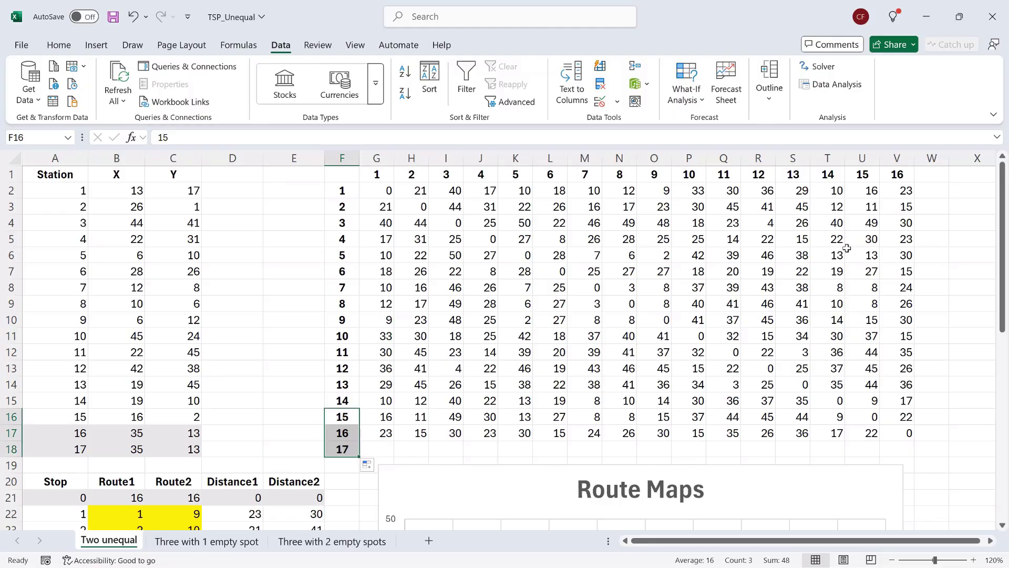
{"action": "left_click_drag", "start_coordinate": [866, 180], "coordinate": [934, 182]}
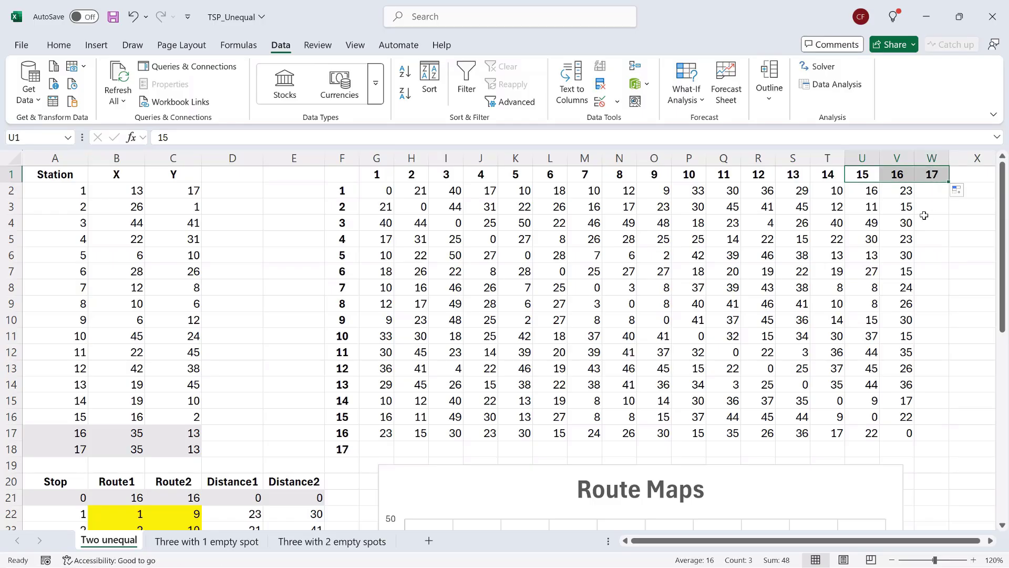
Extend all four VLOOKUP ranges in the G2 distance formula to $A$2:$C$18 to cover station 17.
{"action": "left_click", "coordinate": [388, 191]}
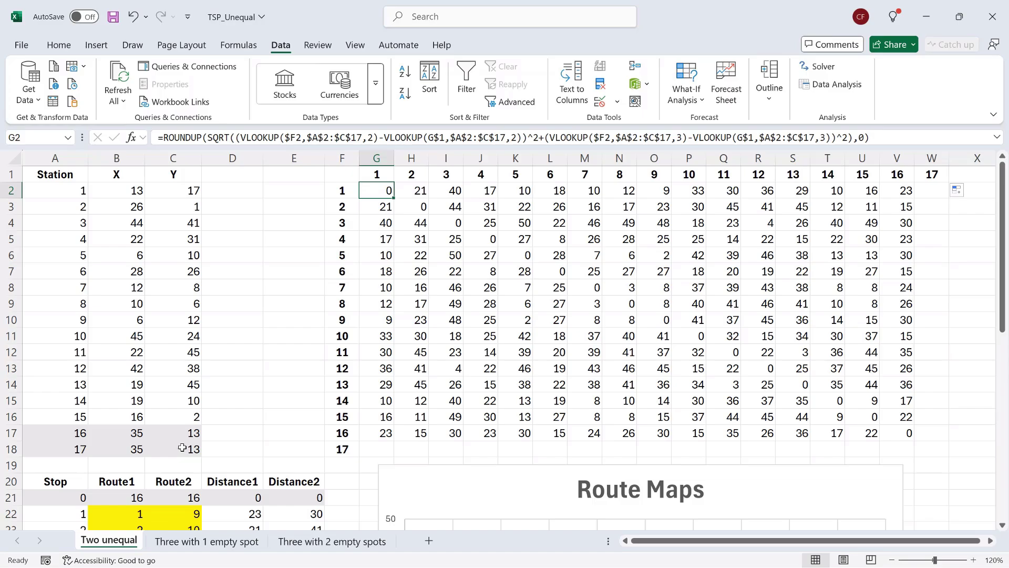
{"action": "left_click", "coordinate": [363, 141]}
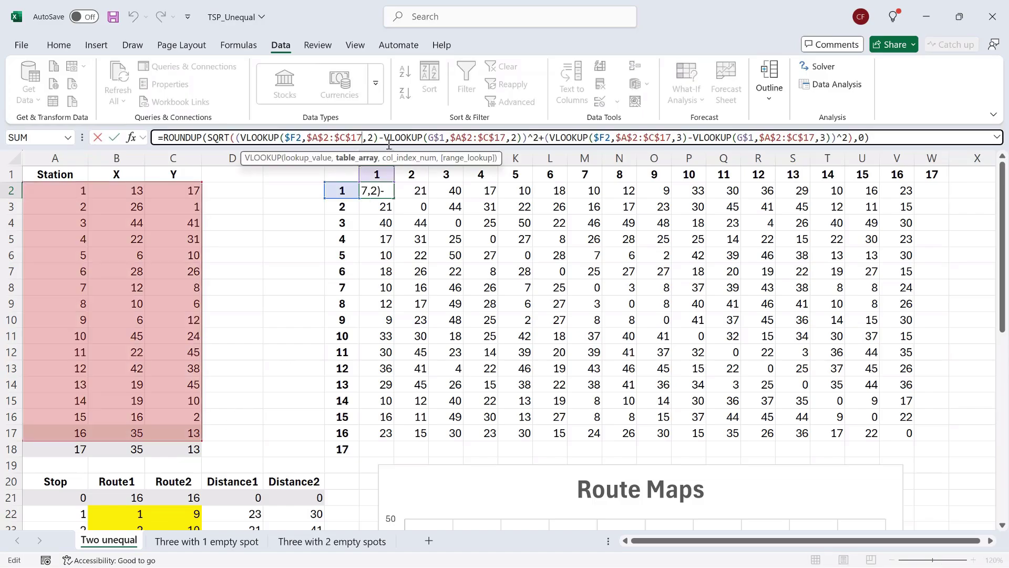
{"action": "key", "text": "BackSpace"}
{"action": "type", "text": "8"}
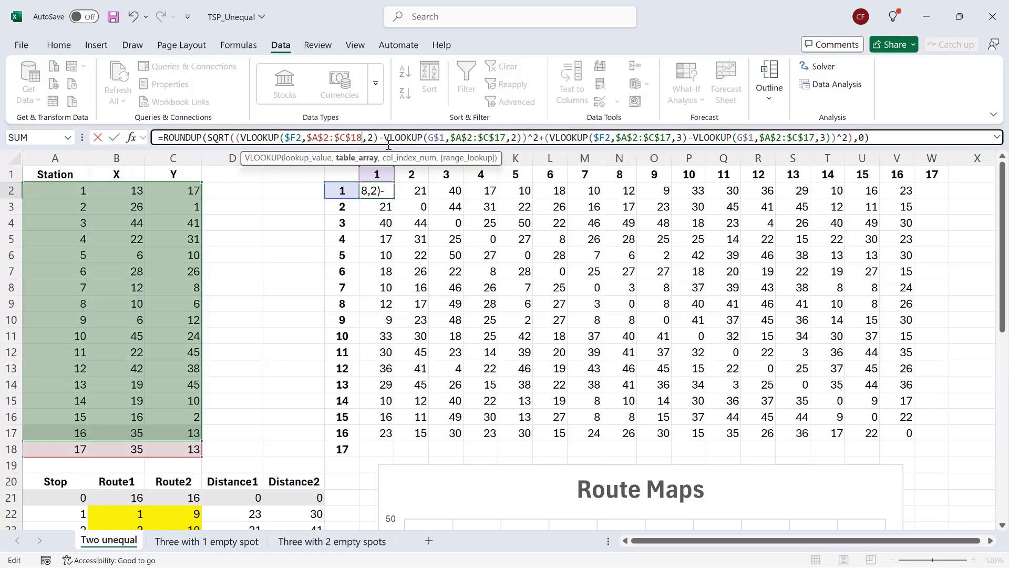
{"action": "left_click", "coordinate": [511, 139]}
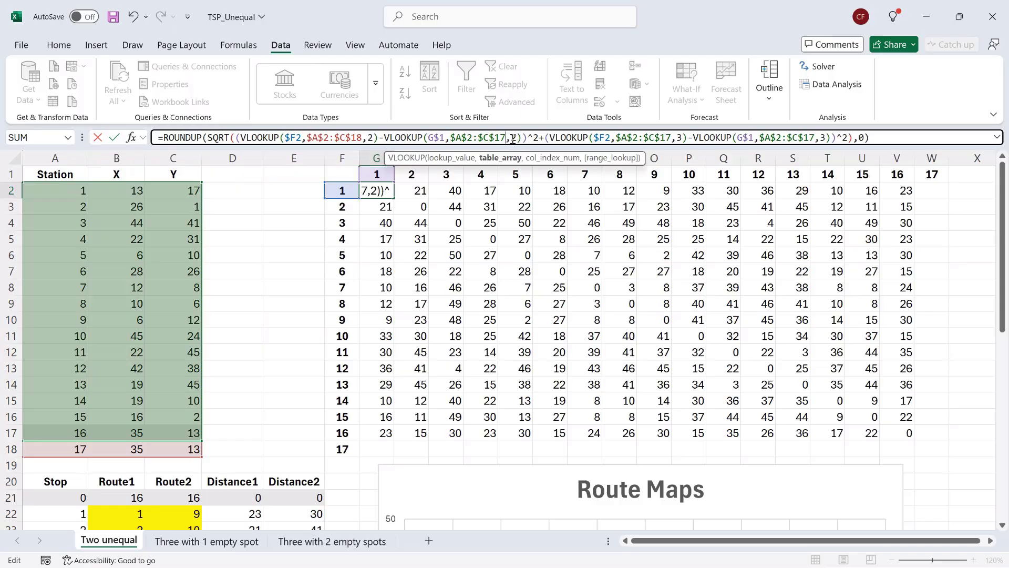
{"action": "key", "text": "BackSpace"}
{"action": "type", "text": "8"}
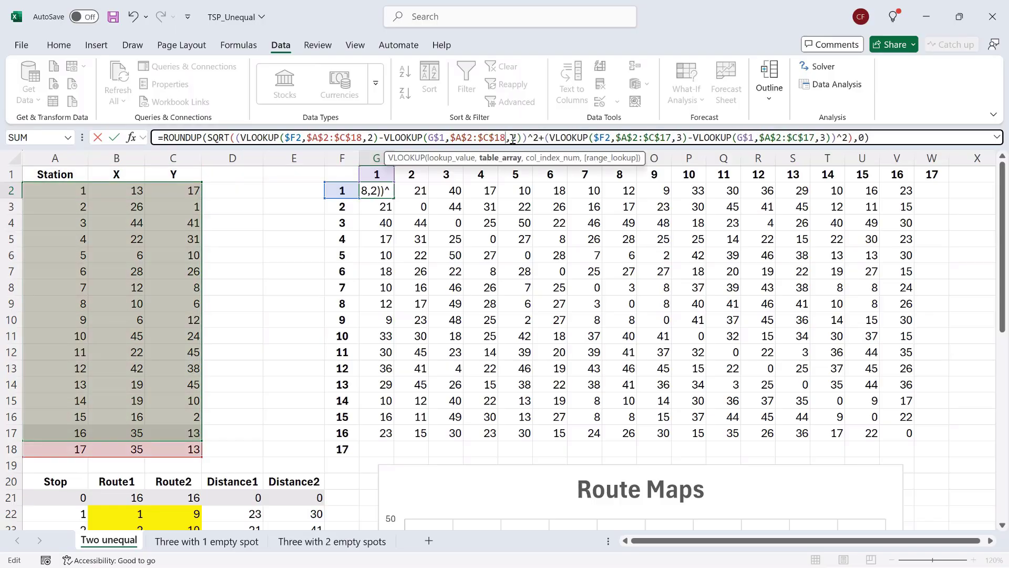
{"action": "left_click", "coordinate": [671, 139]}
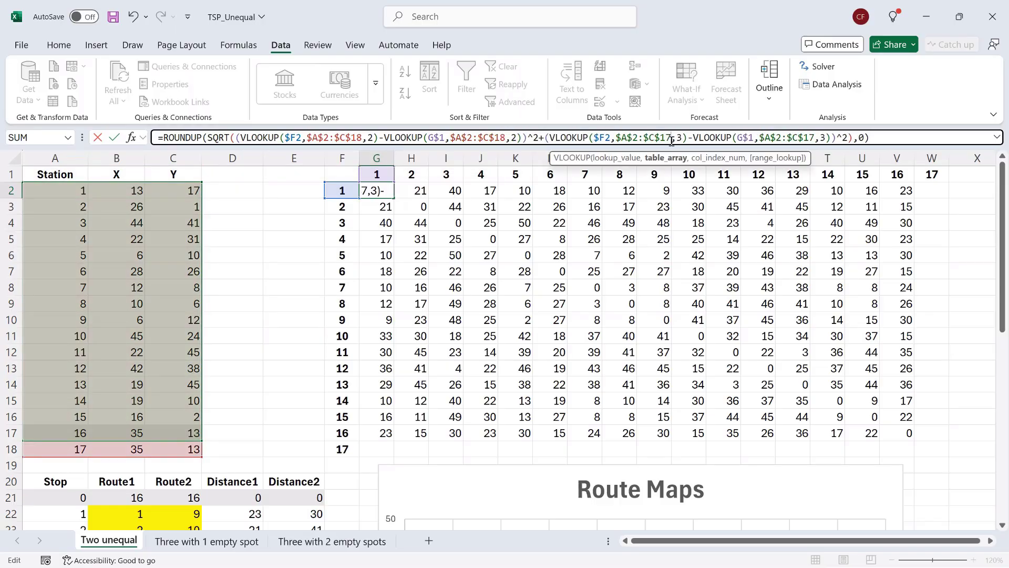
{"action": "key", "text": "BackSpace"}
{"action": "type", "text": "8"}
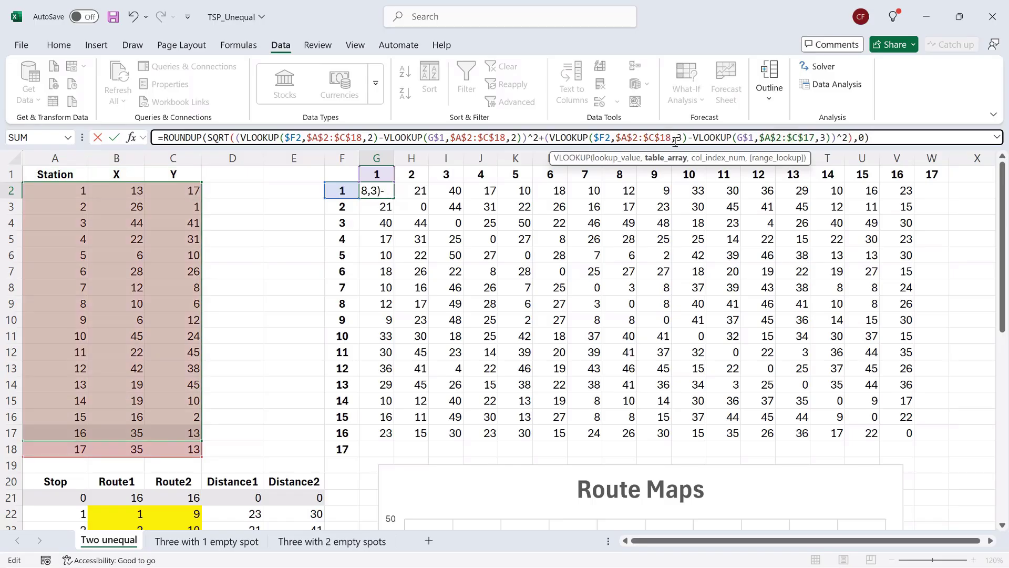
{"action": "left_click", "coordinate": [817, 139]}
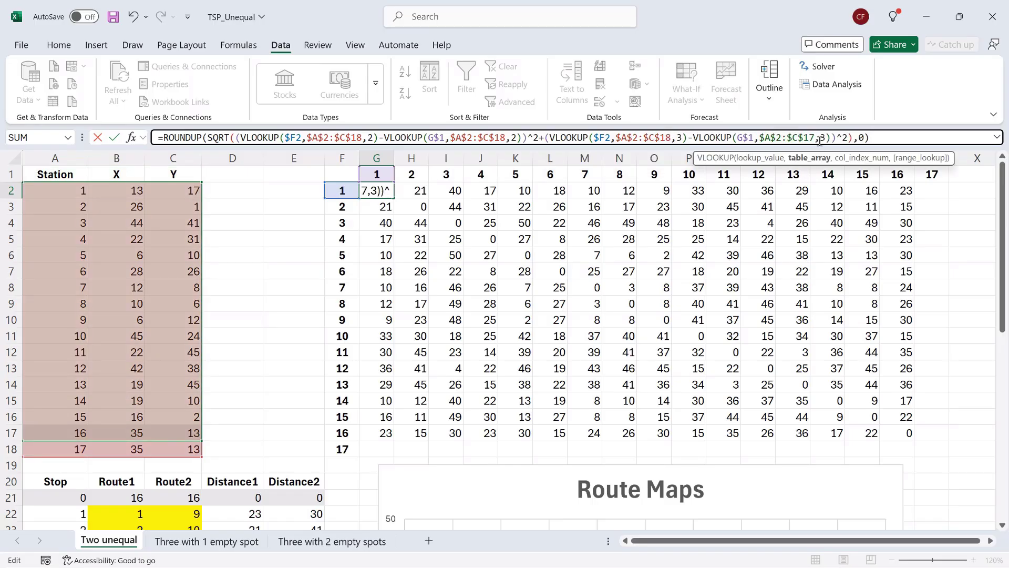
{"action": "key", "text": "BackSpace"}
{"action": "type", "text": "8"}
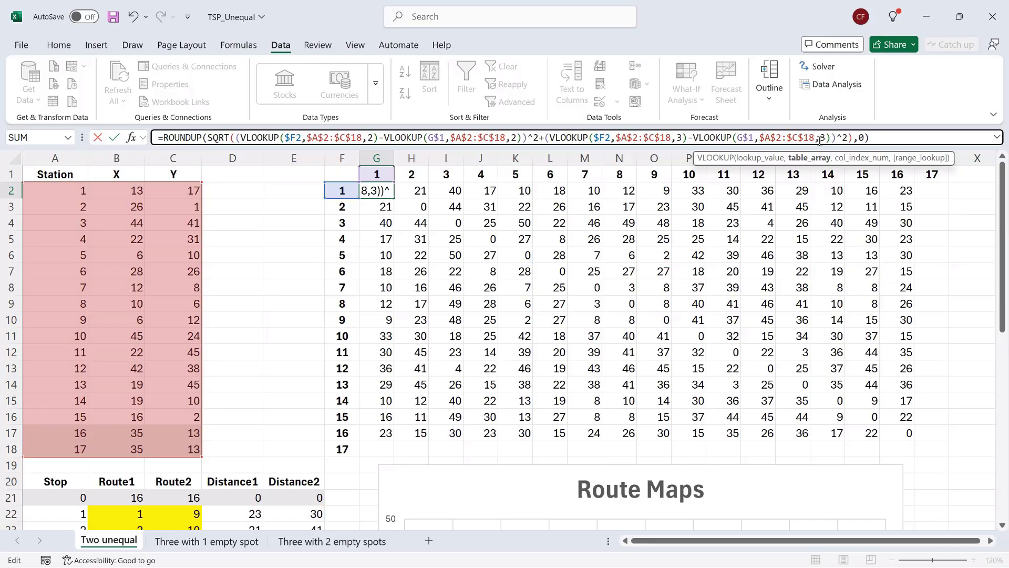
{"action": "key", "text": "Return"}
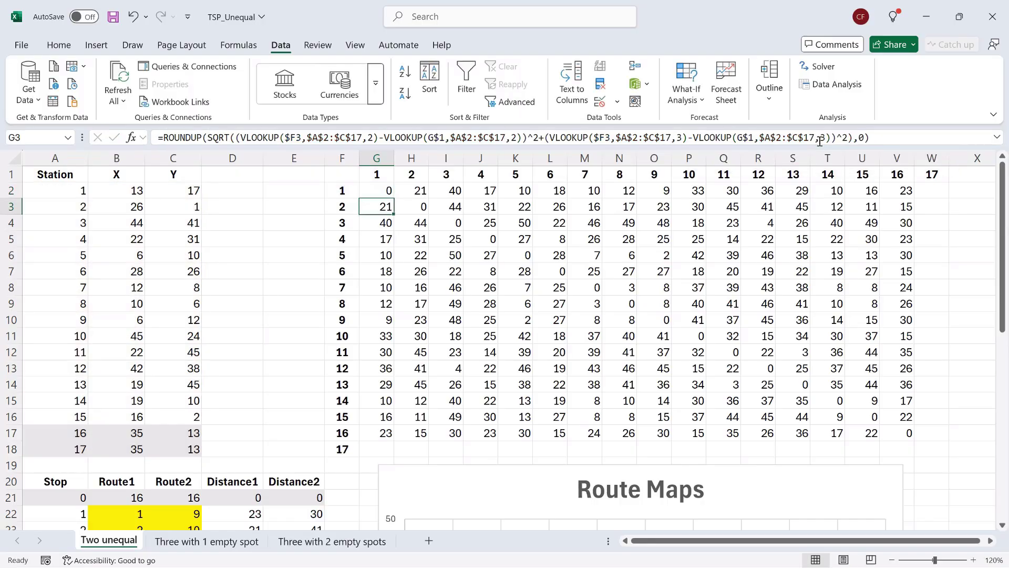
Fill the updated G2 formula down to row 18 and across to column W, covering the whole matrix G2:W18.
{"action": "left_click", "coordinate": [387, 190]}
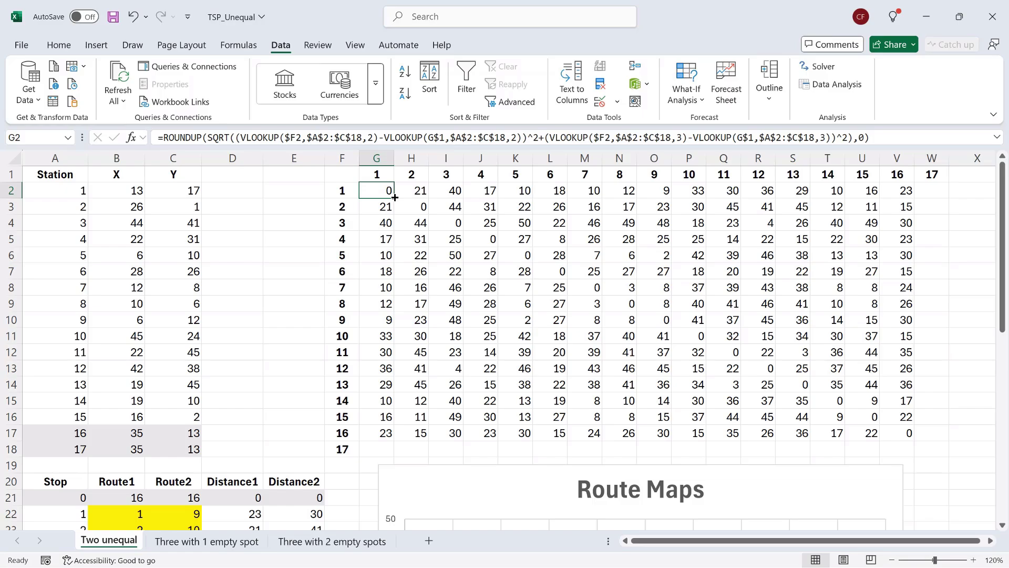
{"action": "left_click_drag", "start_coordinate": [395, 197], "coordinate": [382, 451]}
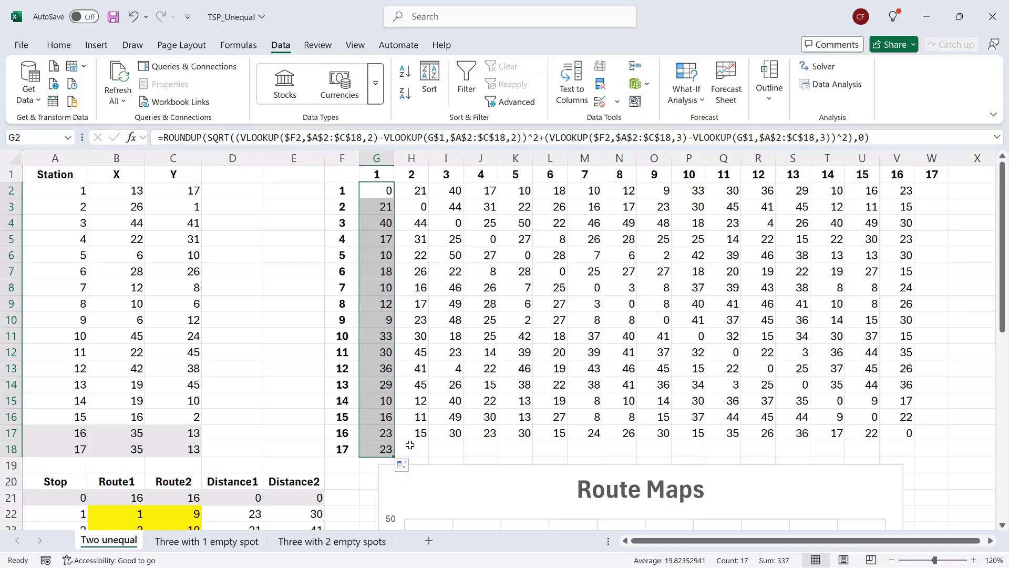
{"action": "left_click_drag", "start_coordinate": [394, 457], "coordinate": [944, 485]}
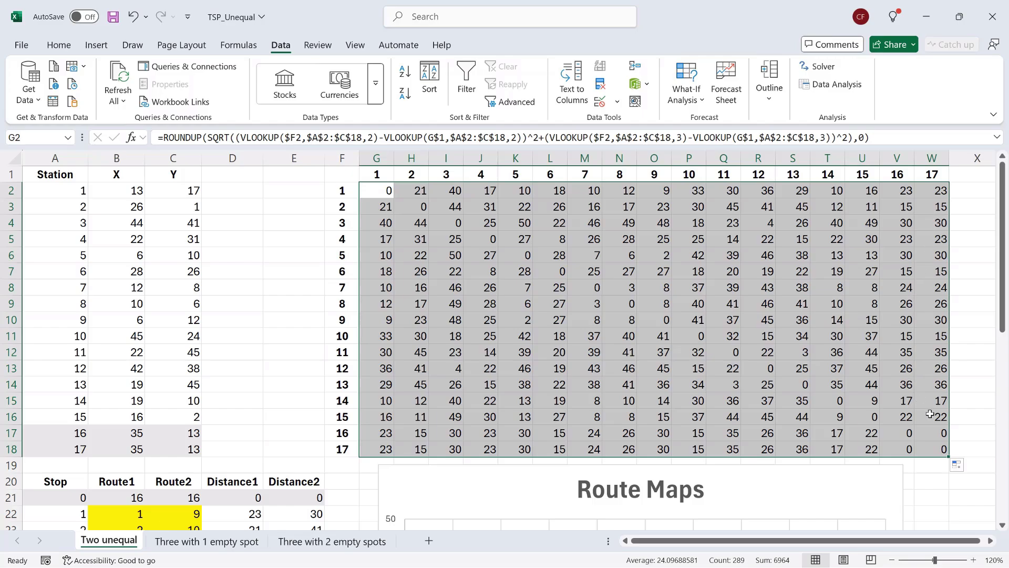
{"action": "left_click", "coordinate": [908, 434]}
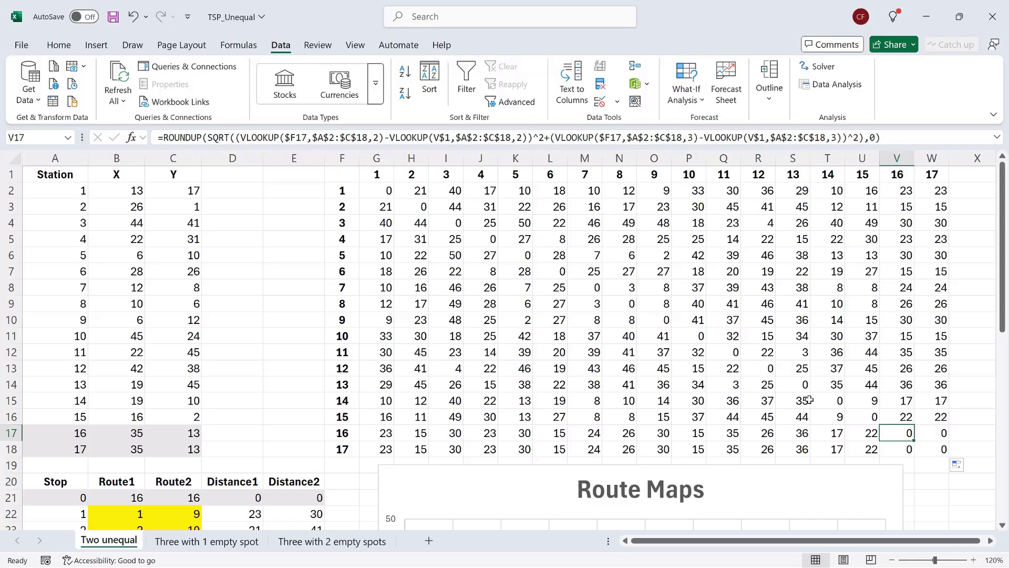
Set the starting depot of both routes at stop 0 (B21 and C21) to 17.
{"action": "scroll", "coordinate": [311, 335], "scroll_direction": "down", "scroll_amount": 4}
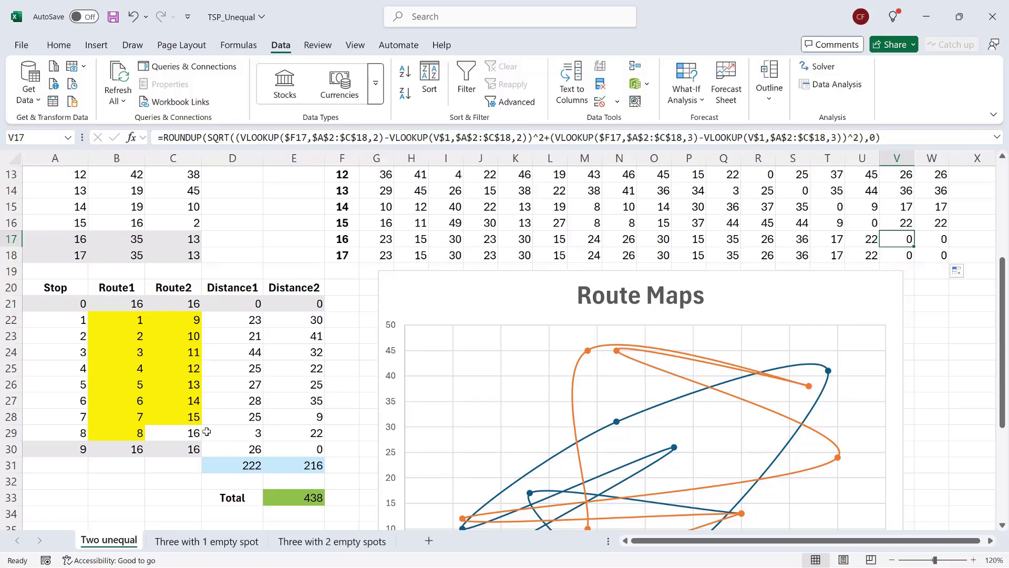
{"action": "left_click", "coordinate": [131, 306]}
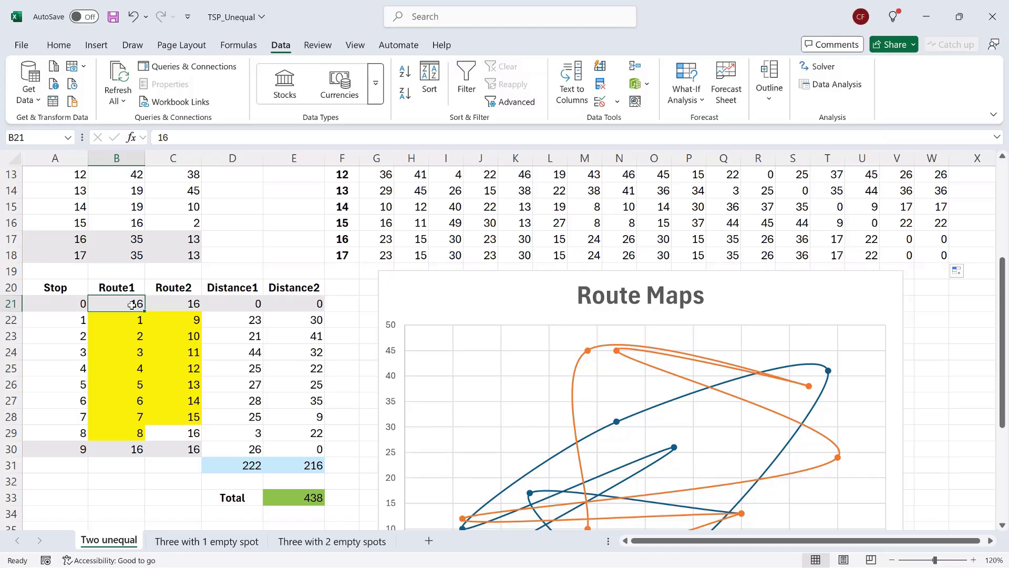
{"action": "type", "text": "17"}
{"action": "key", "text": "Tab"}
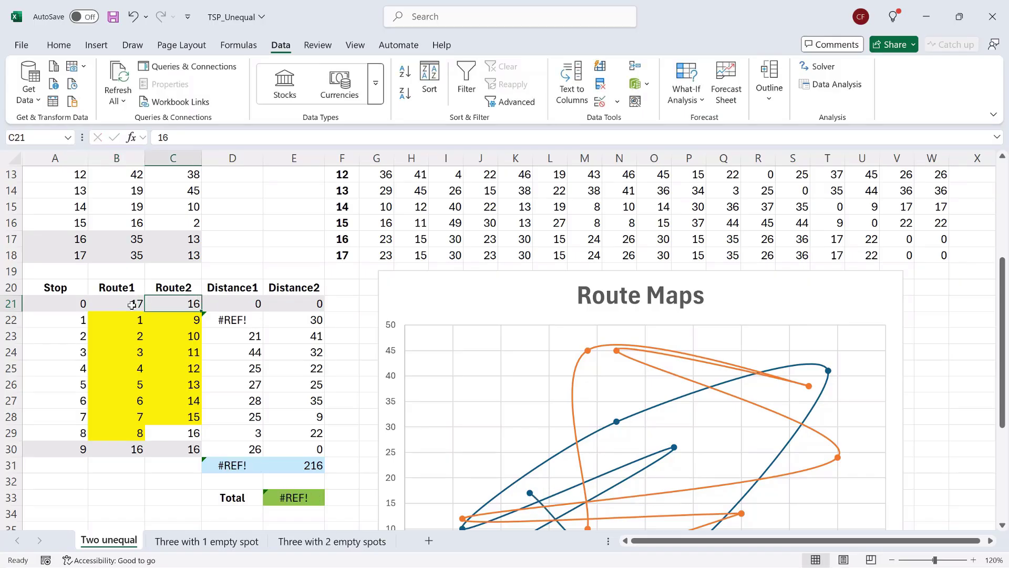
{"action": "type", "text": "17"}
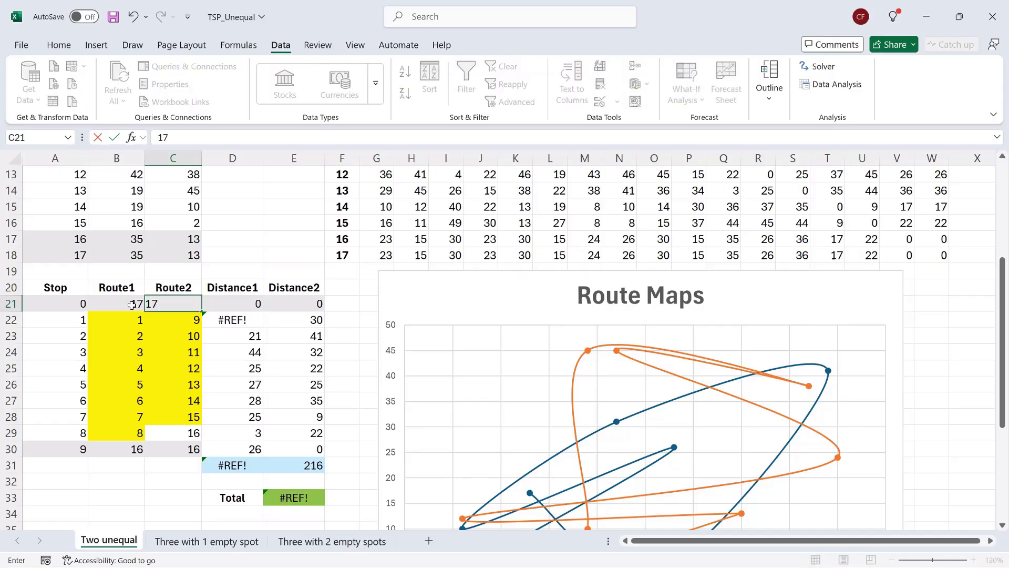
{"action": "key", "text": "Return"}
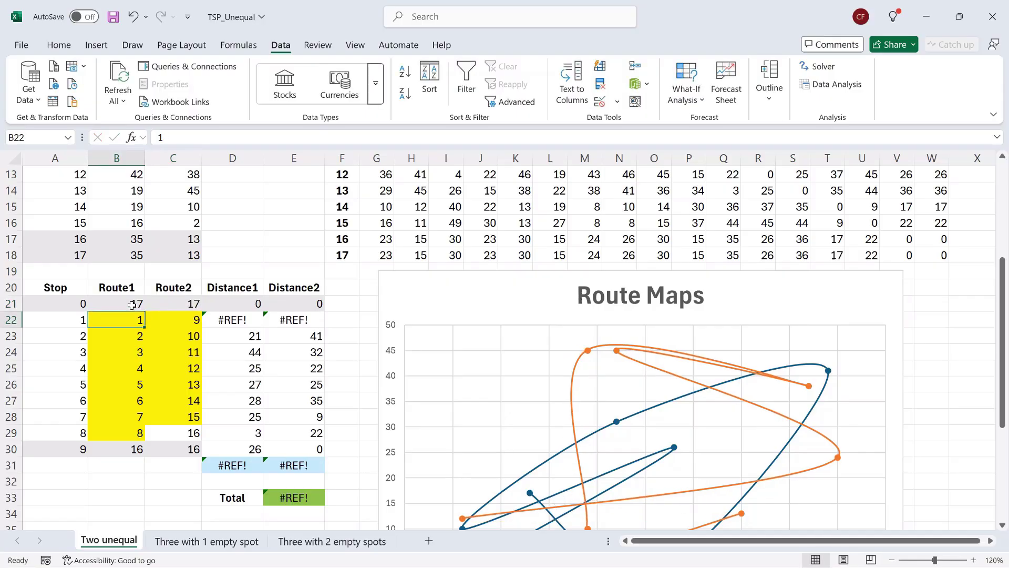
Set the ending depot of both routes at stop 9 (B30 and C30) to 17.
{"action": "left_click", "coordinate": [116, 445]}
{"action": "type", "text": "17"}
{"action": "key", "text": "Tab"}
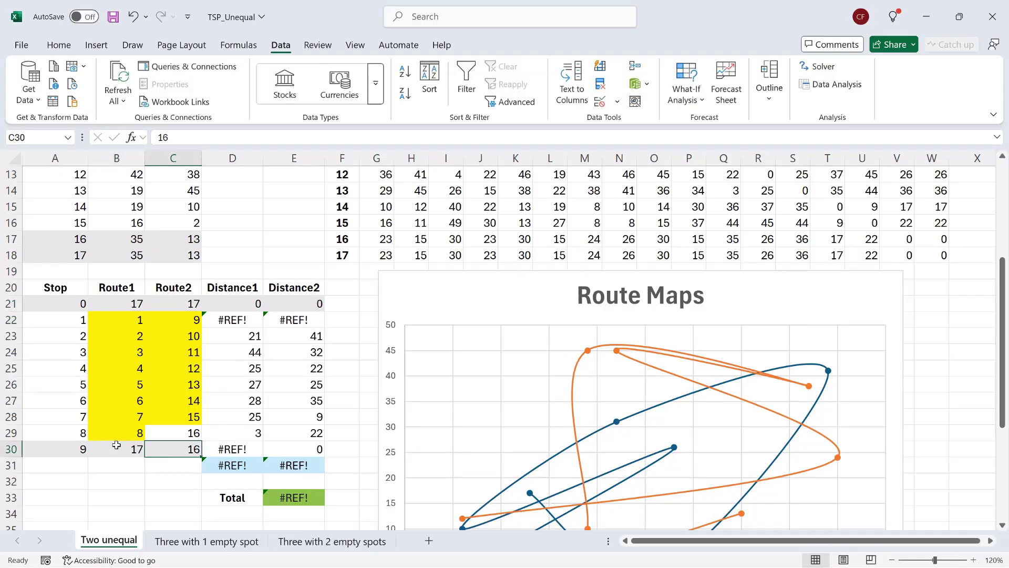
{"action": "type", "text": "17"}
{"action": "key", "text": "Tab"}
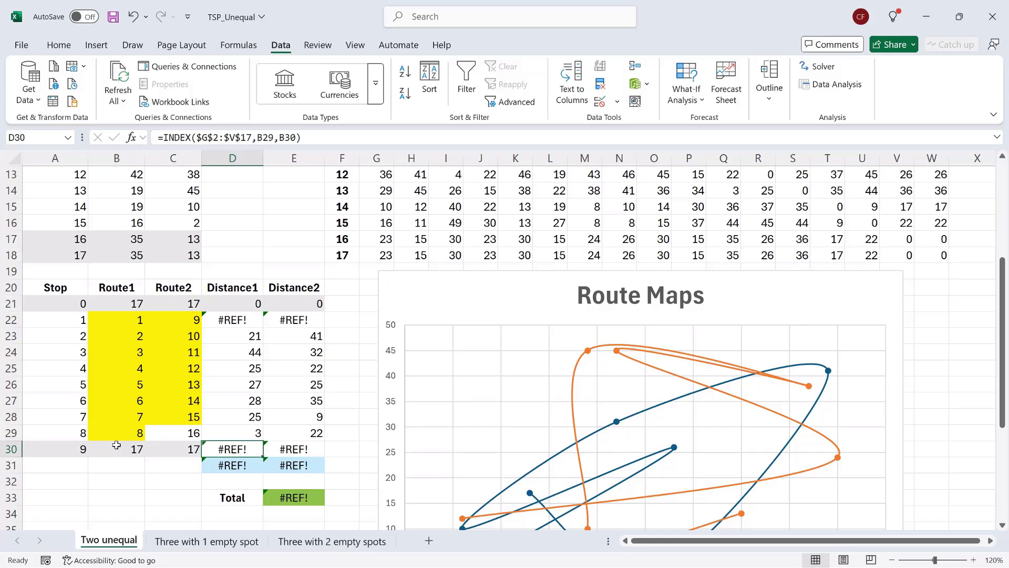
Shade Route2's stop 8 cell (C29) yellow to match the other route decision cells.
{"action": "left_click", "coordinate": [161, 433]}
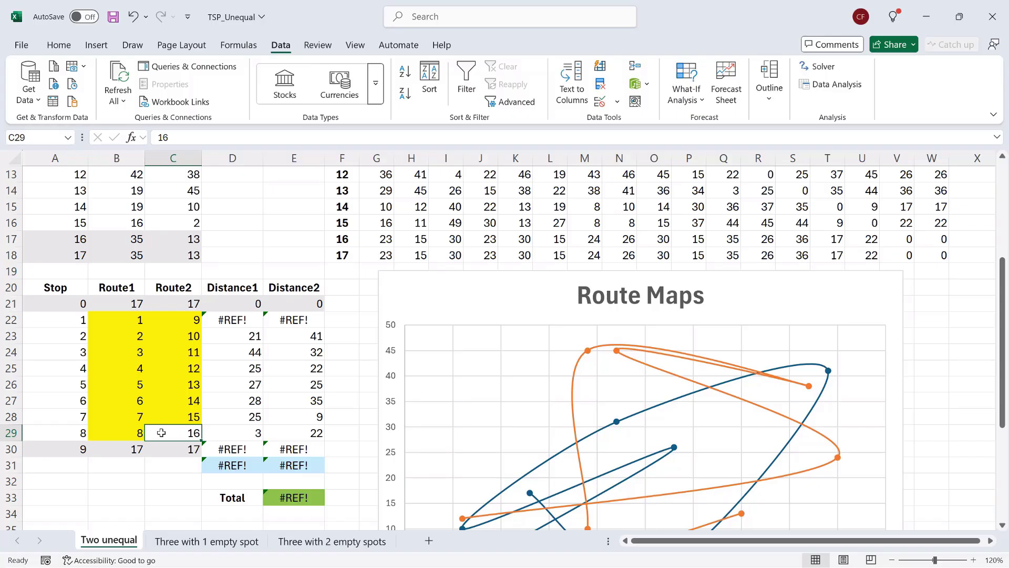
{"action": "left_click", "coordinate": [58, 47]}
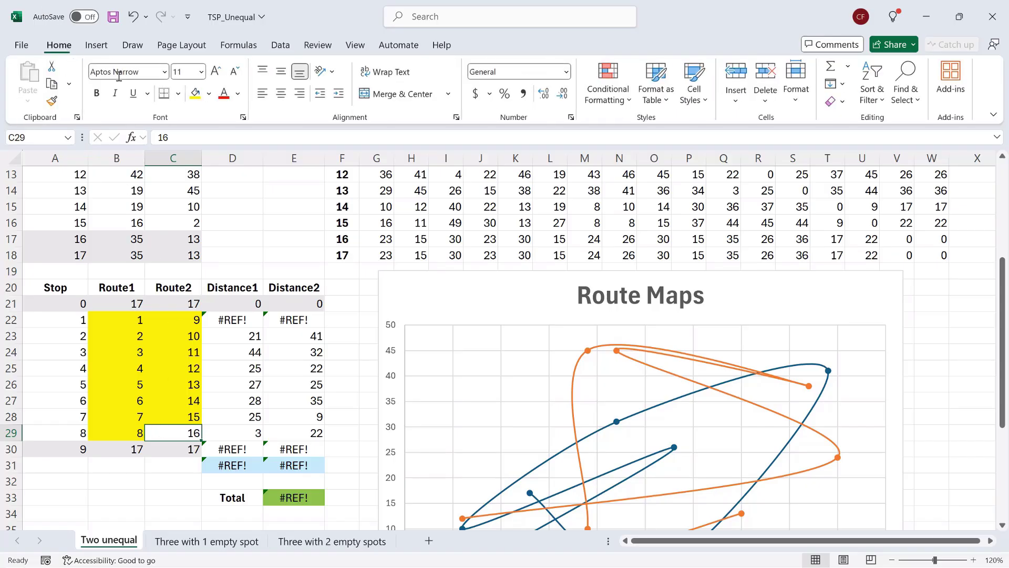
{"action": "left_click", "coordinate": [195, 95]}
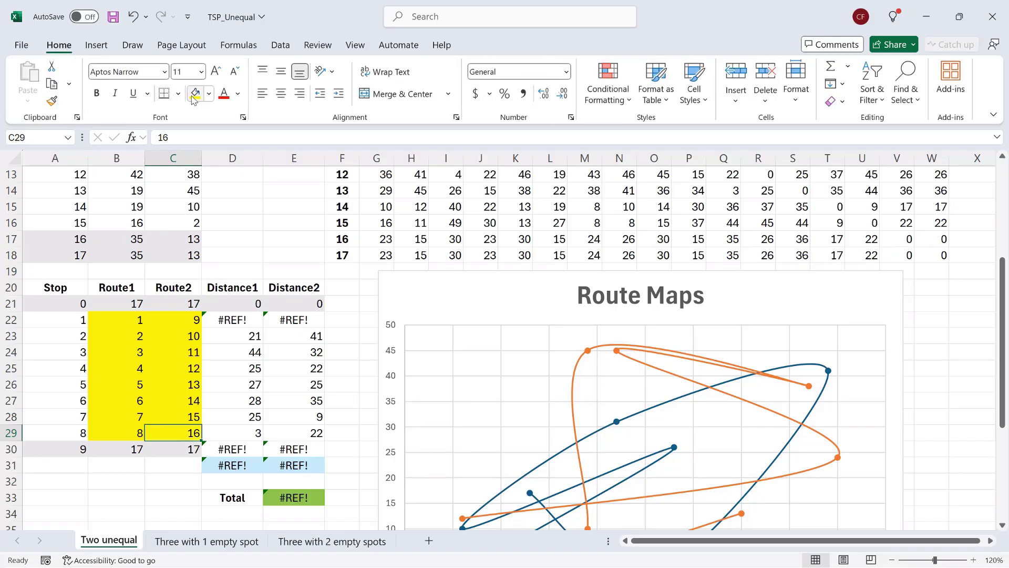
{"action": "left_click", "coordinate": [118, 320]}
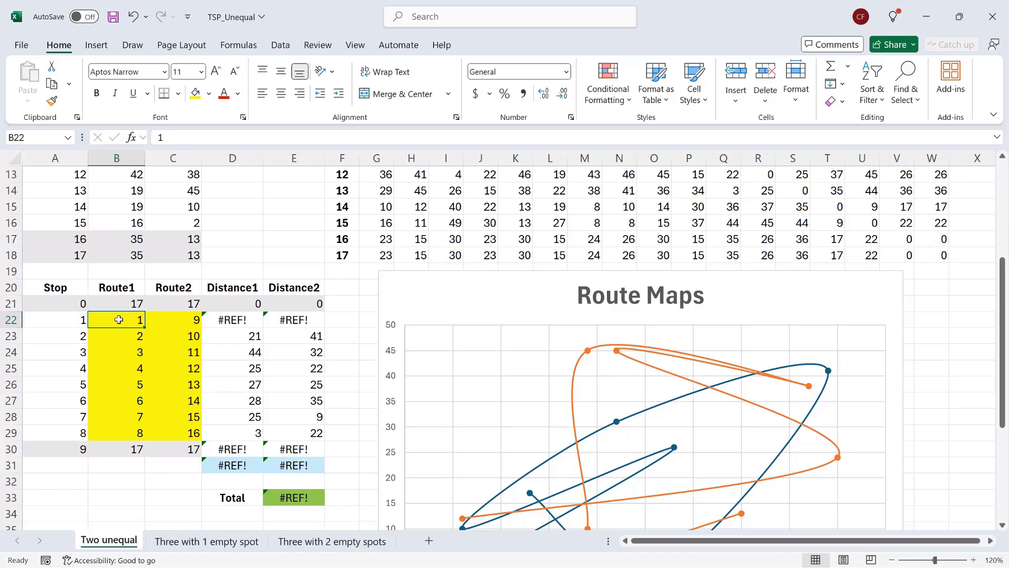
Change the Distance1 formula in D22 to =INDEX($G$2:$W$18,B21,B22).
{"action": "left_click", "coordinate": [225, 318]}
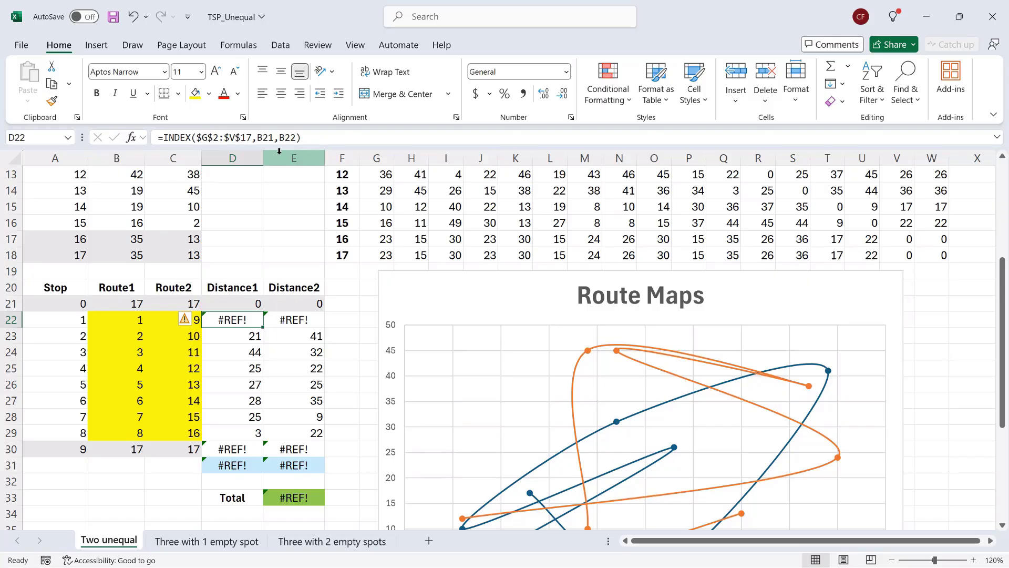
{"action": "left_click", "coordinate": [250, 137]}
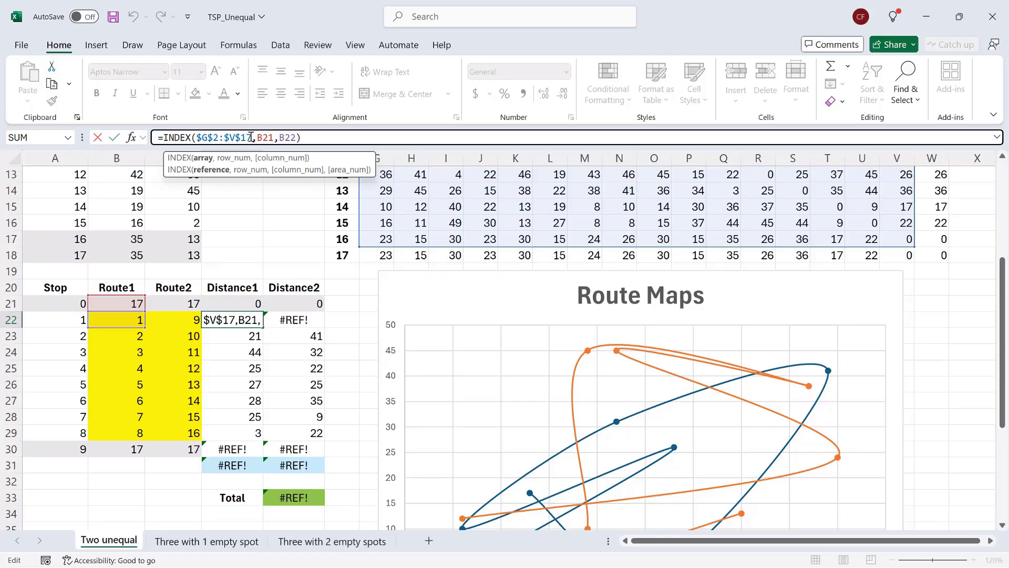
{"action": "key", "text": "BackSpace"}
{"action": "key", "text": "BackSpace"}
{"action": "key", "text": "BackSpace"}
{"action": "key", "text": "BackSpace"}
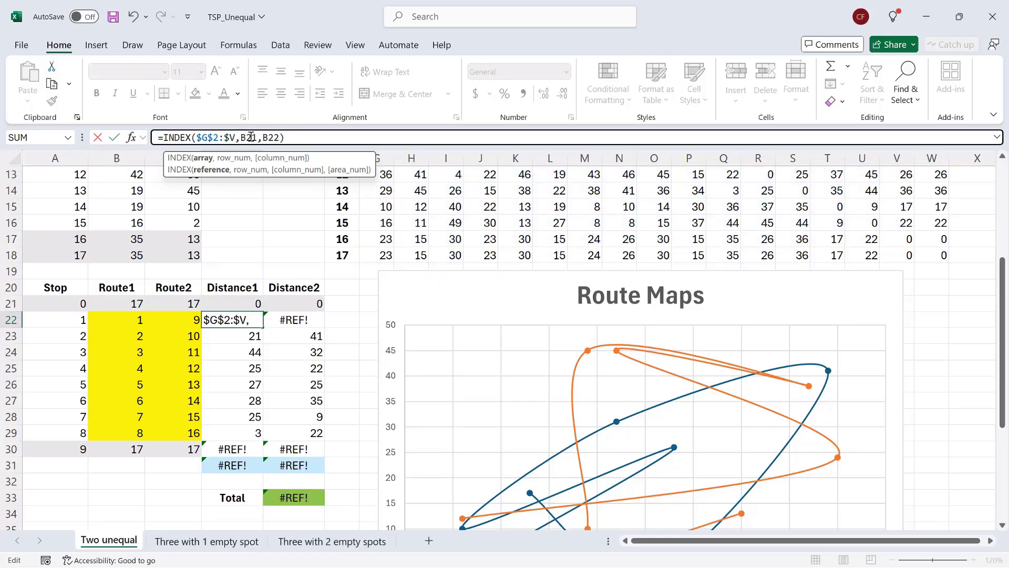
{"action": "type", "text": "W$18"}
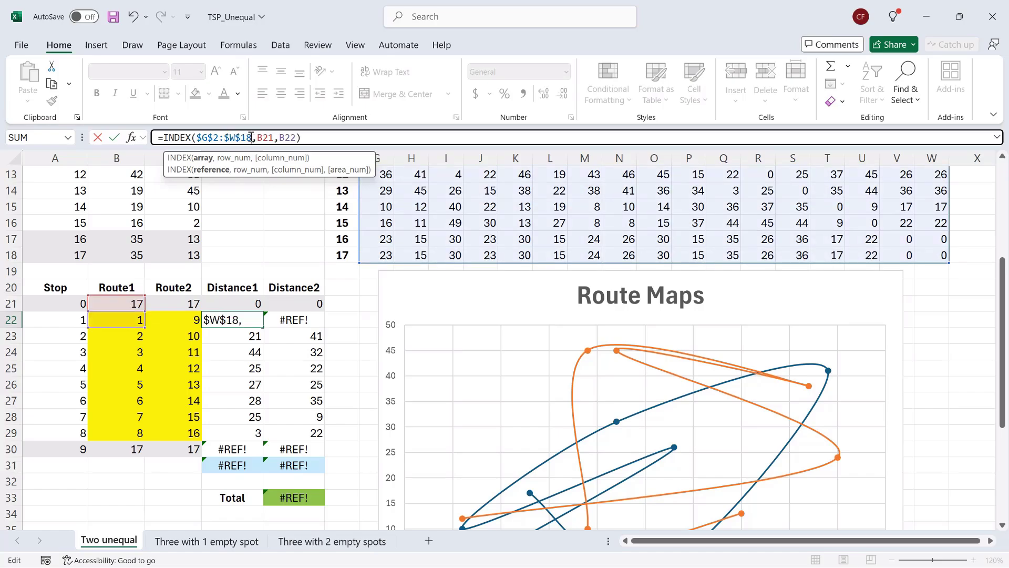
{"action": "key", "text": "Tab"}
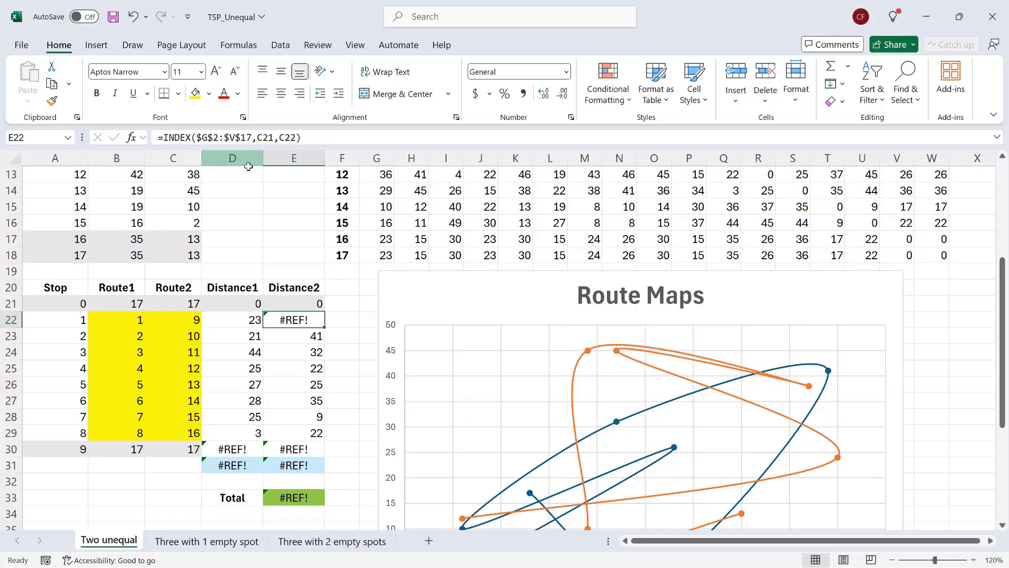
Change the Distance2 formula in E22 to =INDEX($G$2:$W$18,C21,C22).
{"action": "double_click", "coordinate": [312, 320]}
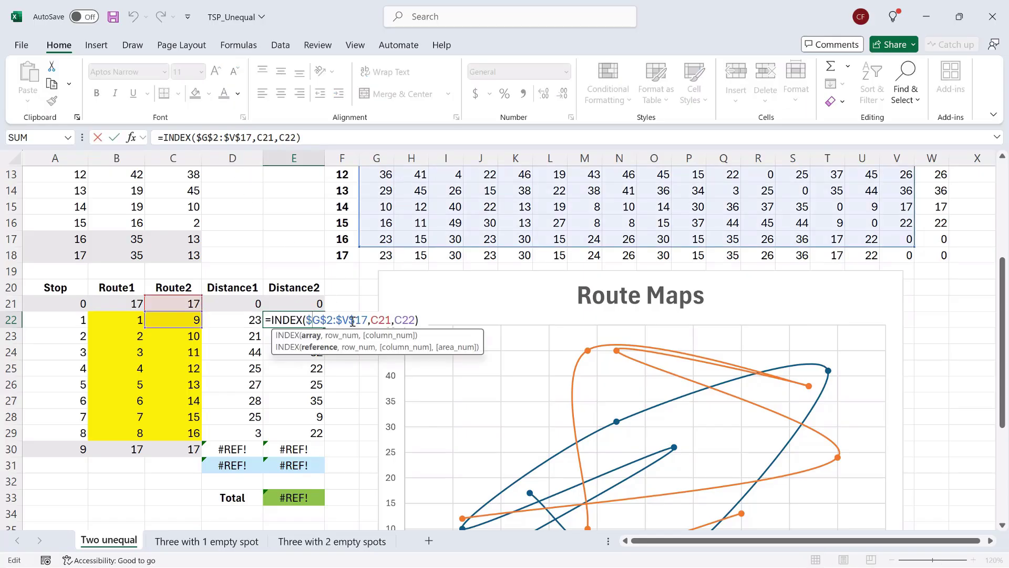
{"action": "left_click", "coordinate": [351, 320]}
{"action": "key", "text": "BackSpace"}
{"action": "key", "text": "BackSpace"}
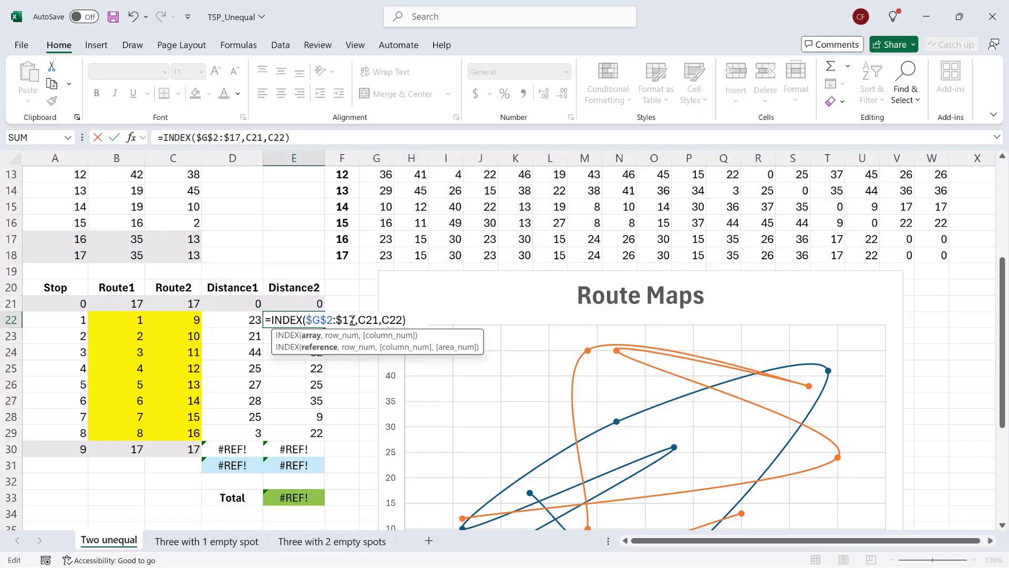
{"action": "key", "text": "Delete"}
{"action": "key", "text": "Delete"}
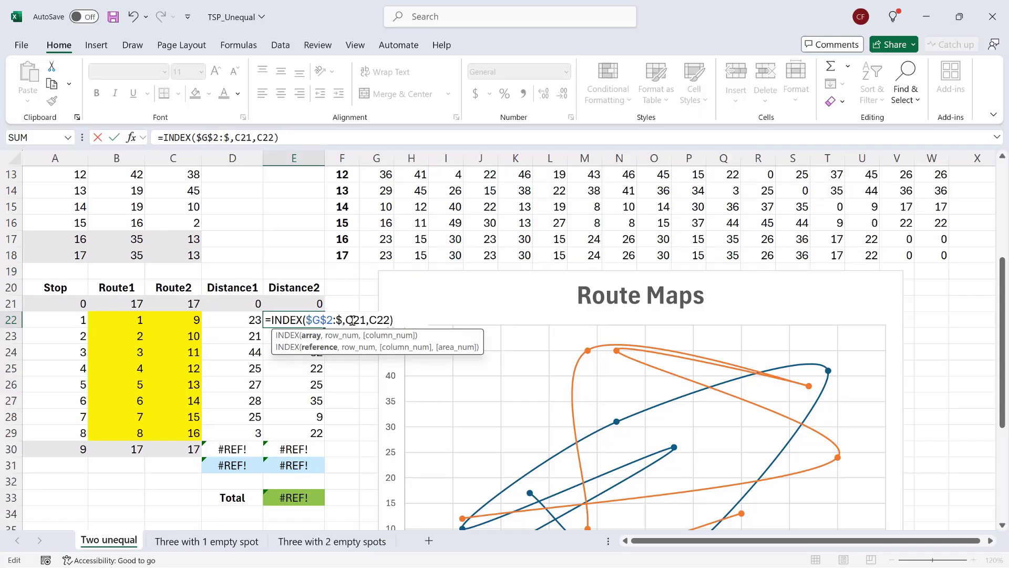
{"action": "type", "text": "W$18"}
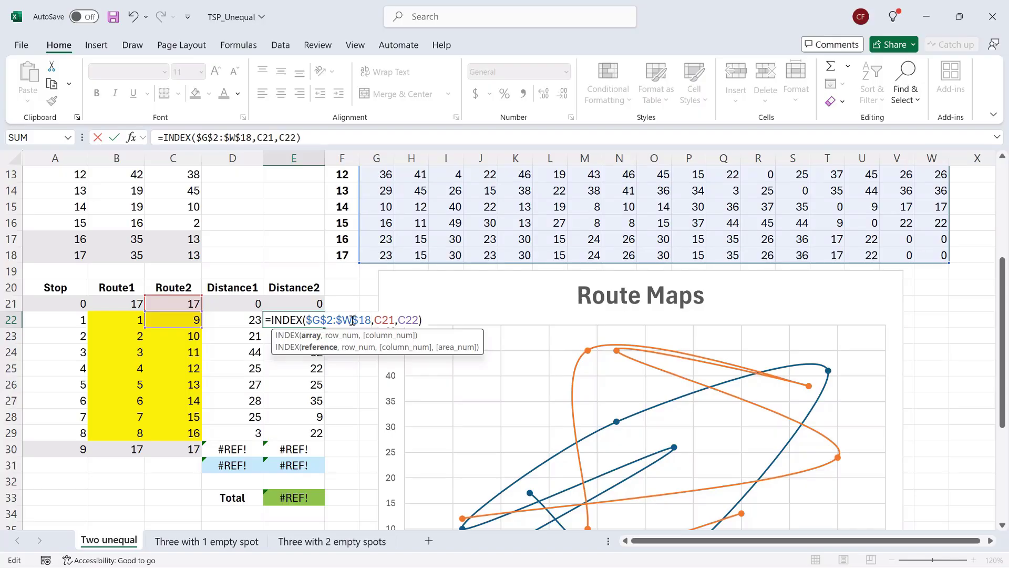
{"action": "key", "text": "Return"}
Copy the Distance1 and Distance2 formulas from D22:E22 down through the stop 9 row (row 30).
{"action": "left_click_drag", "start_coordinate": [261, 320], "coordinate": [307, 319]}
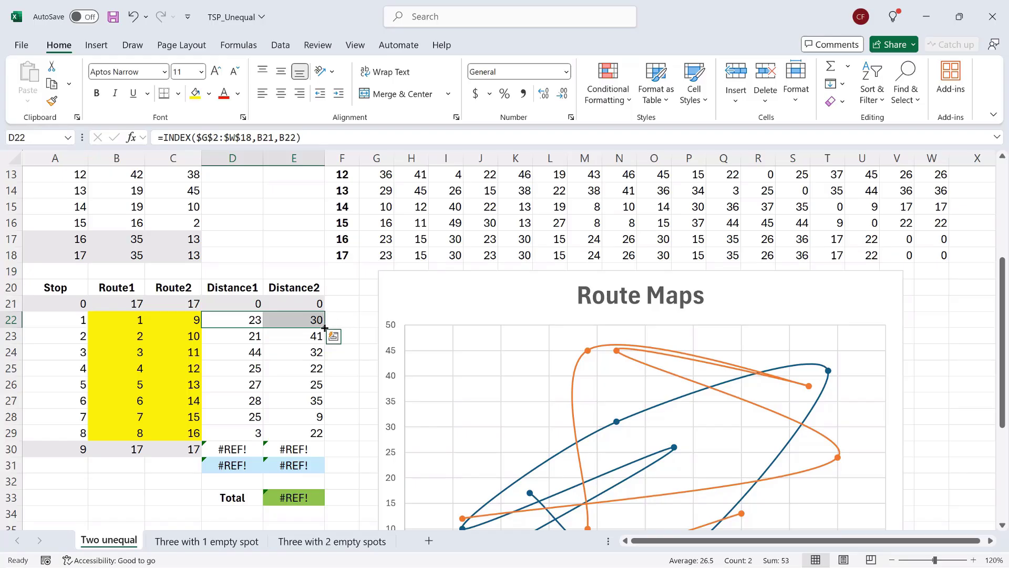
{"action": "left_click_drag", "start_coordinate": [325, 328], "coordinate": [332, 451]}
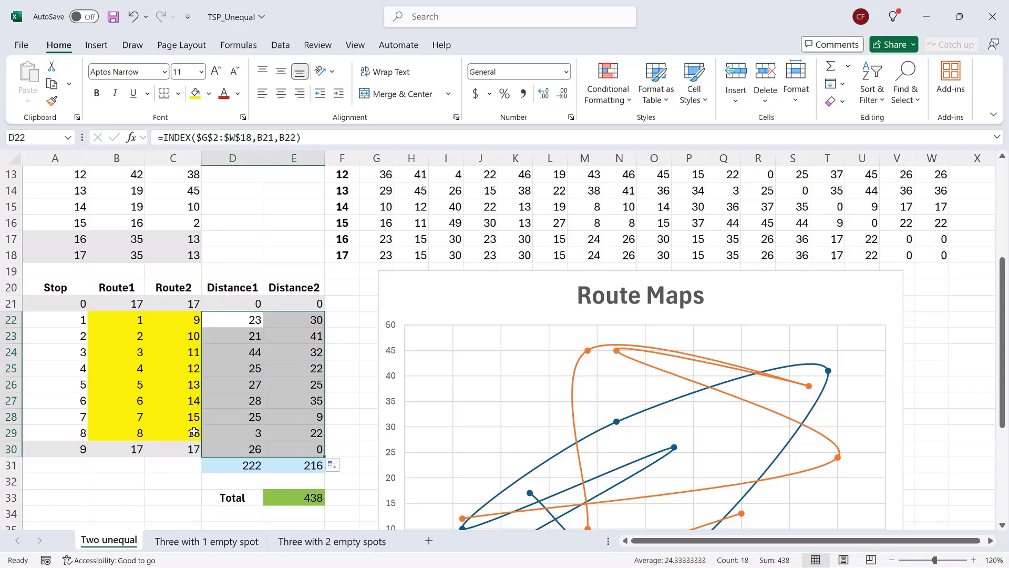
{"action": "left_click", "coordinate": [290, 447]}
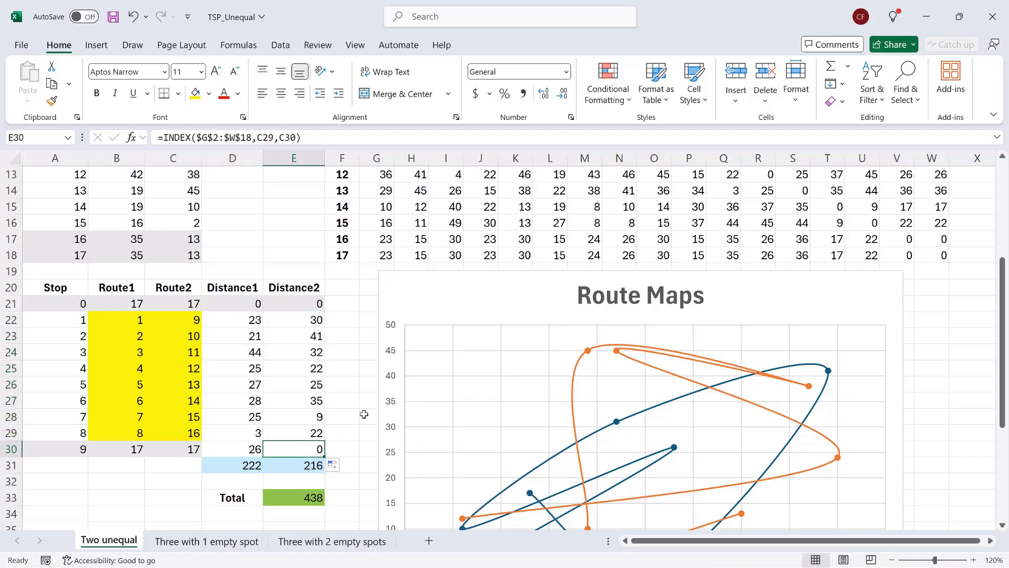
Extend the VLOOKUP table range to $A$2:$C$18 in the first Route1 X and Route1 Y formulas (A37 and B37).
{"action": "scroll", "coordinate": [364, 415], "scroll_direction": "down", "scroll_amount": 5}
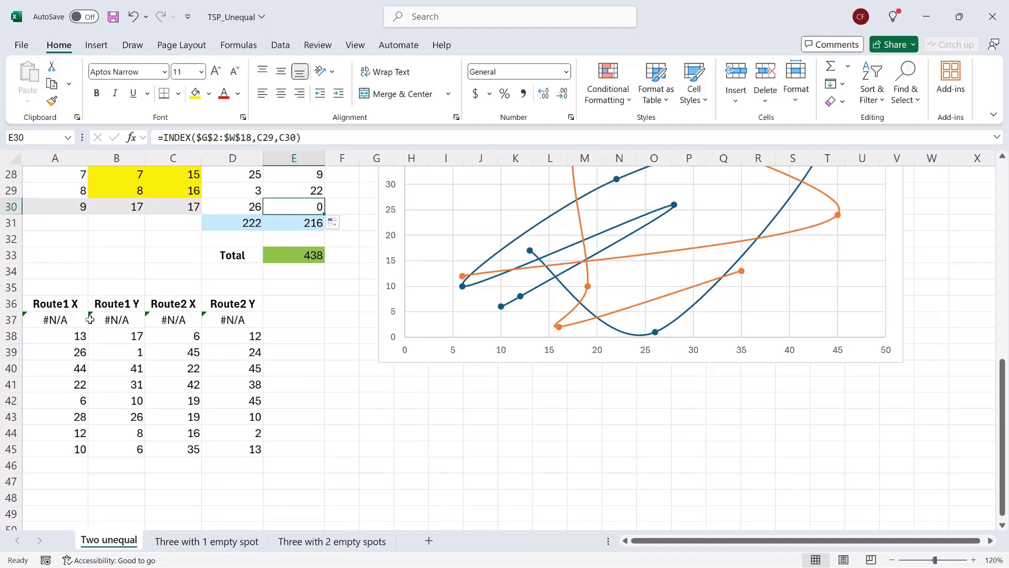
{"action": "left_click", "coordinate": [62, 319]}
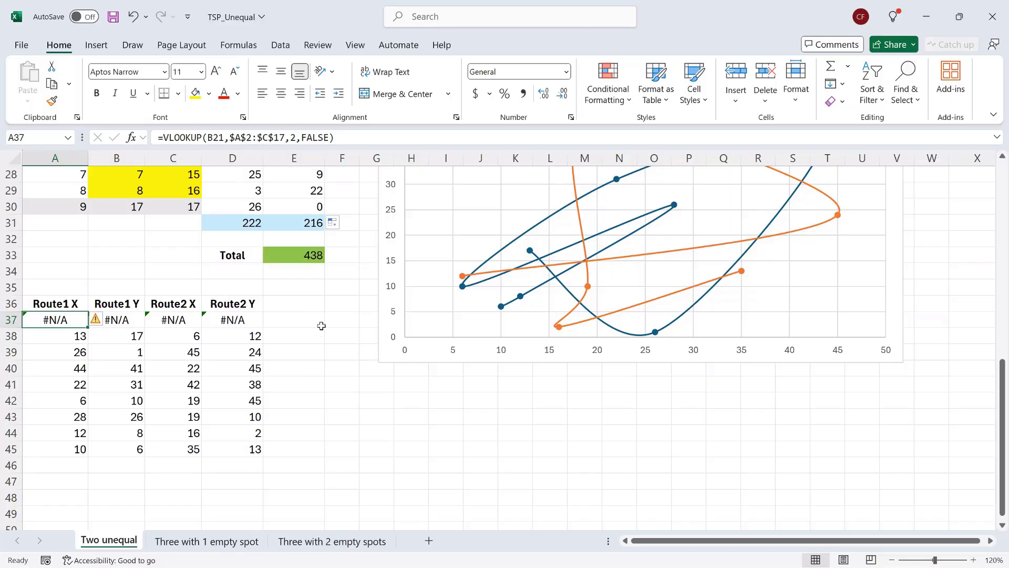
{"action": "scroll", "coordinate": [321, 326], "scroll_direction": "up", "scroll_amount": 5}
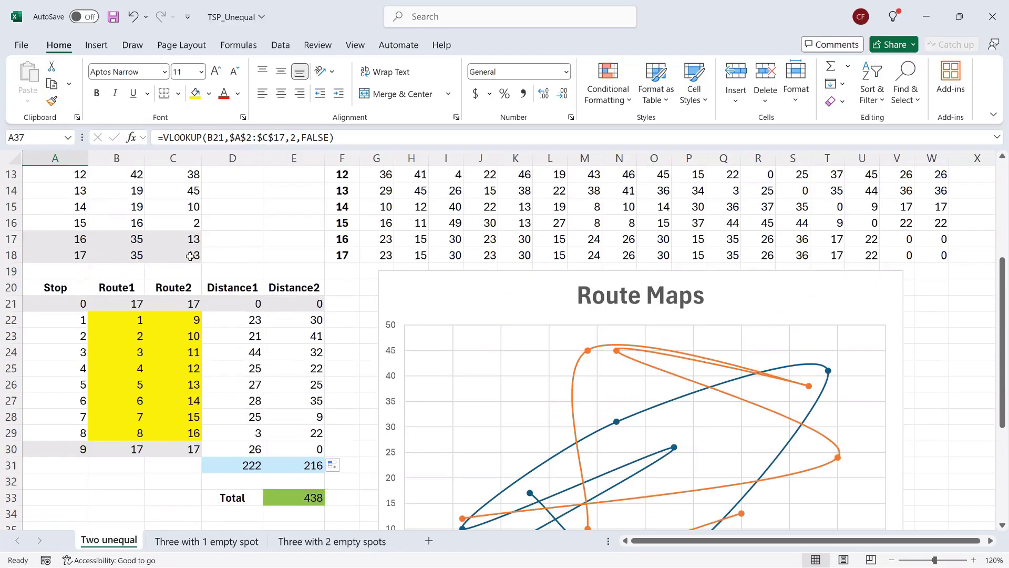
{"action": "scroll", "coordinate": [322, 381], "scroll_direction": "down", "scroll_amount": 6}
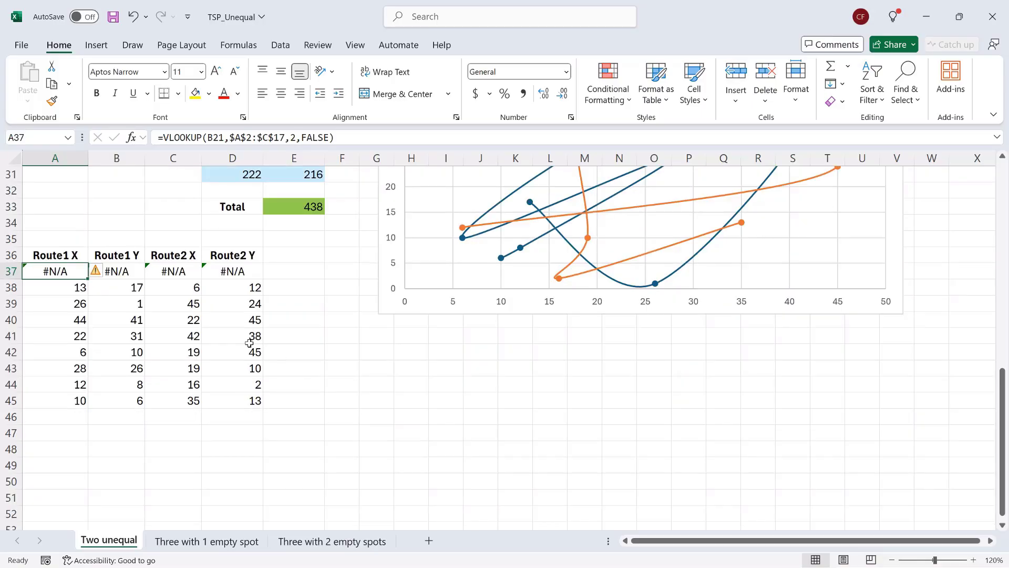
{"action": "left_click", "coordinate": [286, 138]}
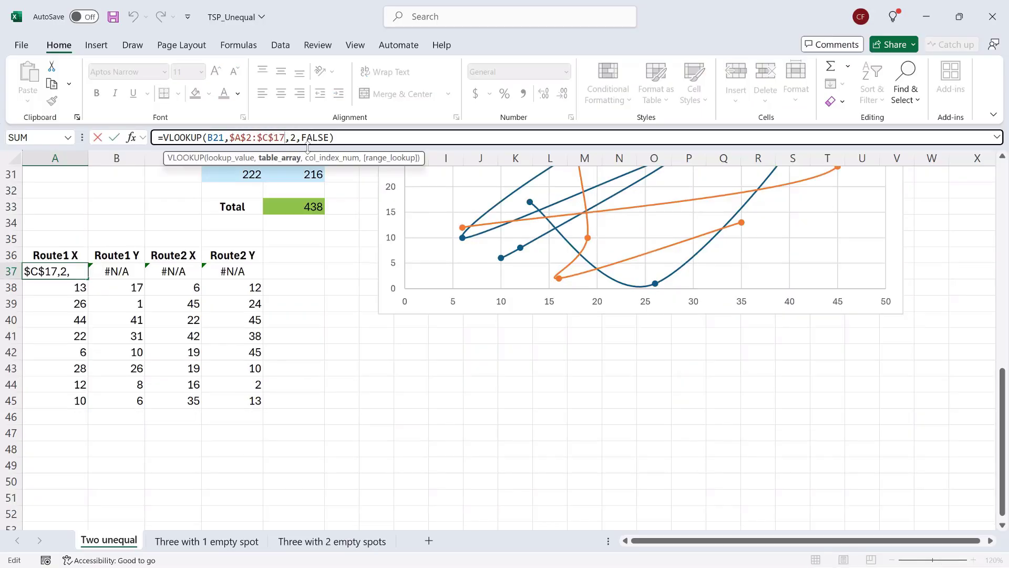
{"action": "double_click", "coordinate": [293, 138]}
{"action": "type", "text": "3"}
{"action": "key", "text": "Tab"}
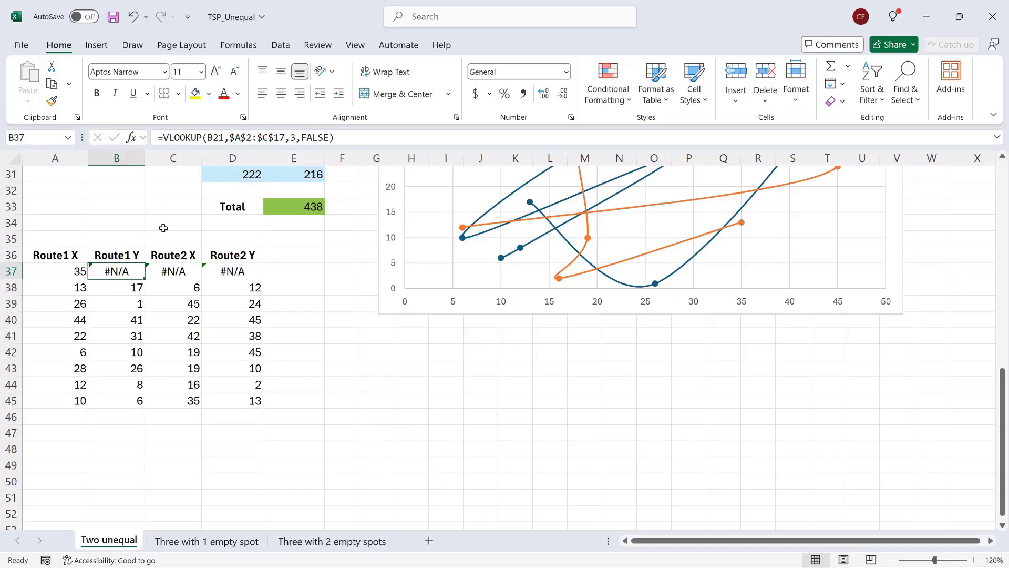
{"action": "left_click", "coordinate": [286, 138]}
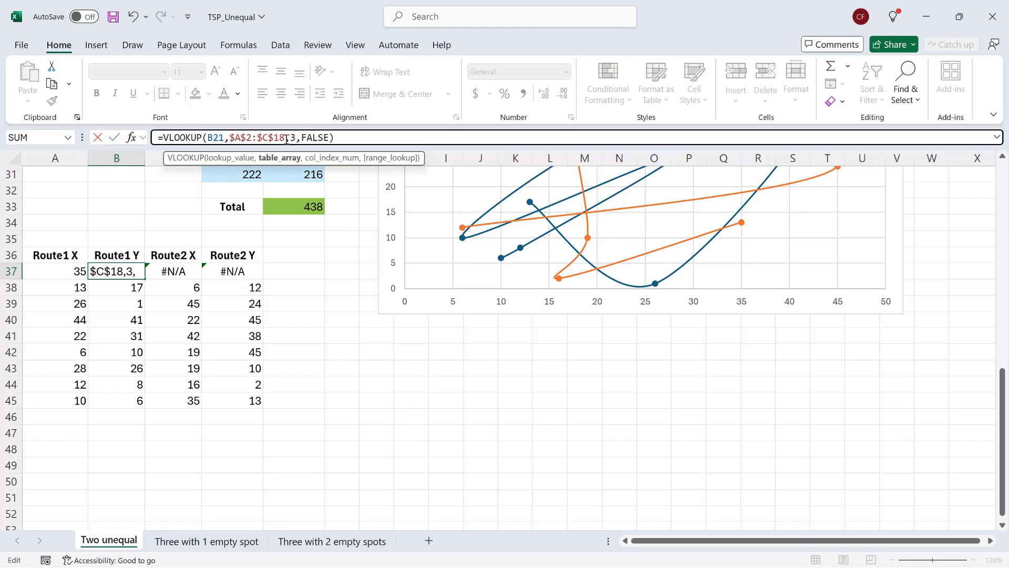
{"action": "key", "text": "Tab"}
Extend the VLOOKUP table range to $A$2:$C$18 in the first Route2 X and Route2 Y formulas (C37 and D37).
{"action": "left_click", "coordinate": [286, 137]}
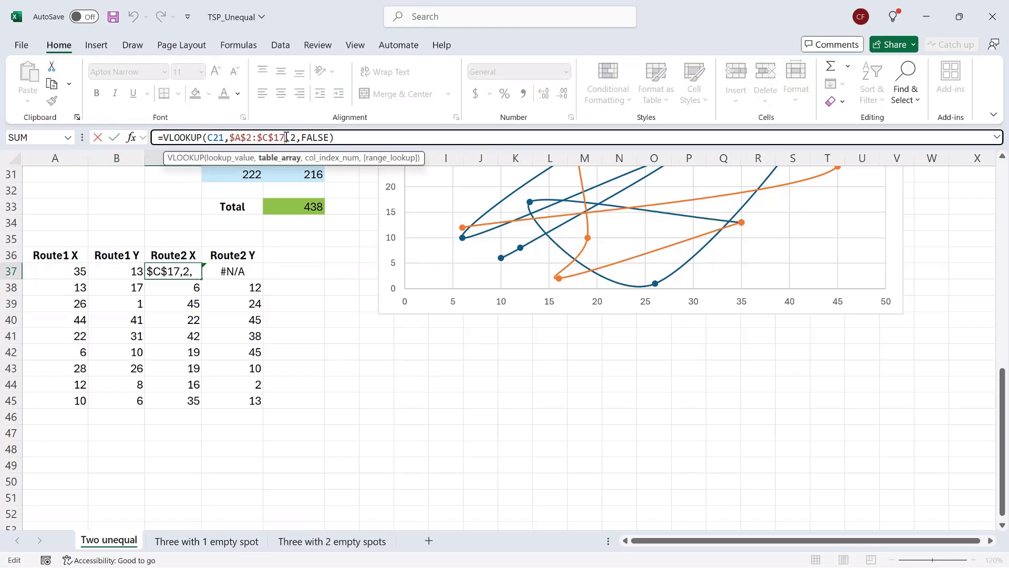
{"action": "key", "text": "Delete"}
{"action": "type", "text": "3"}
{"action": "key", "text": "Tab"}
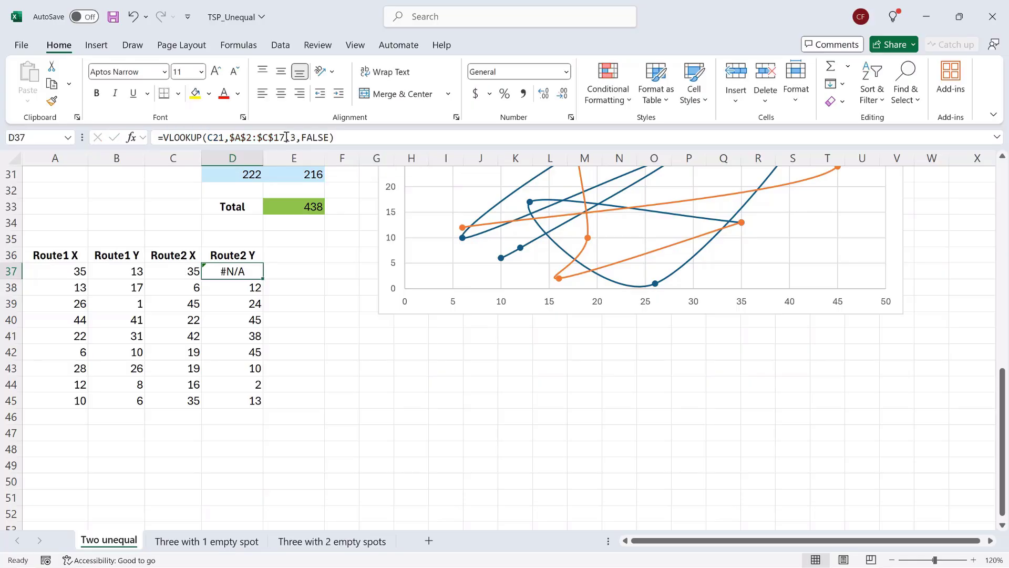
{"action": "left_click", "coordinate": [287, 137]}
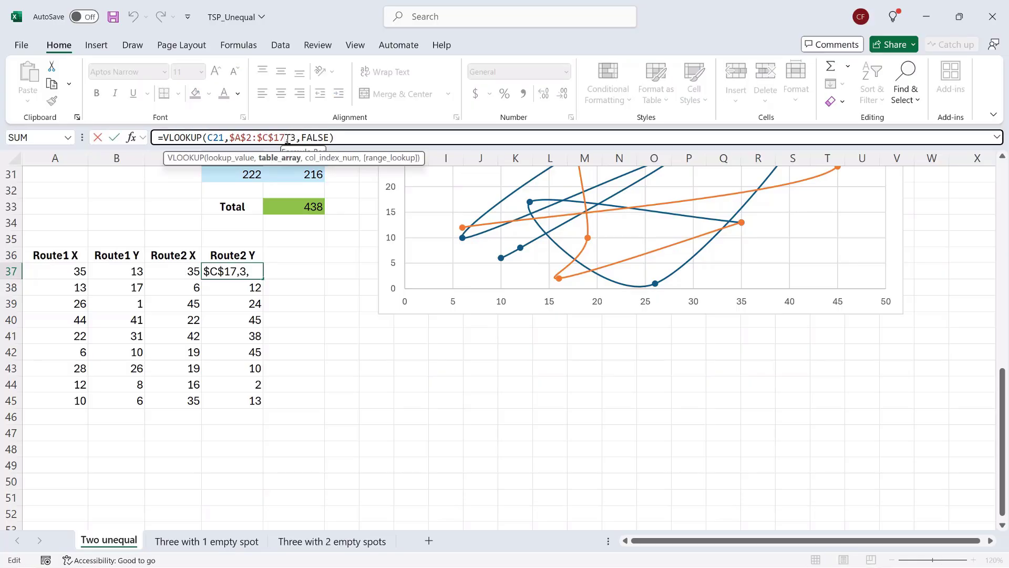
{"action": "key", "text": "Delete"}
{"action": "type", "text": "3"}
{"action": "key", "text": "Return"}
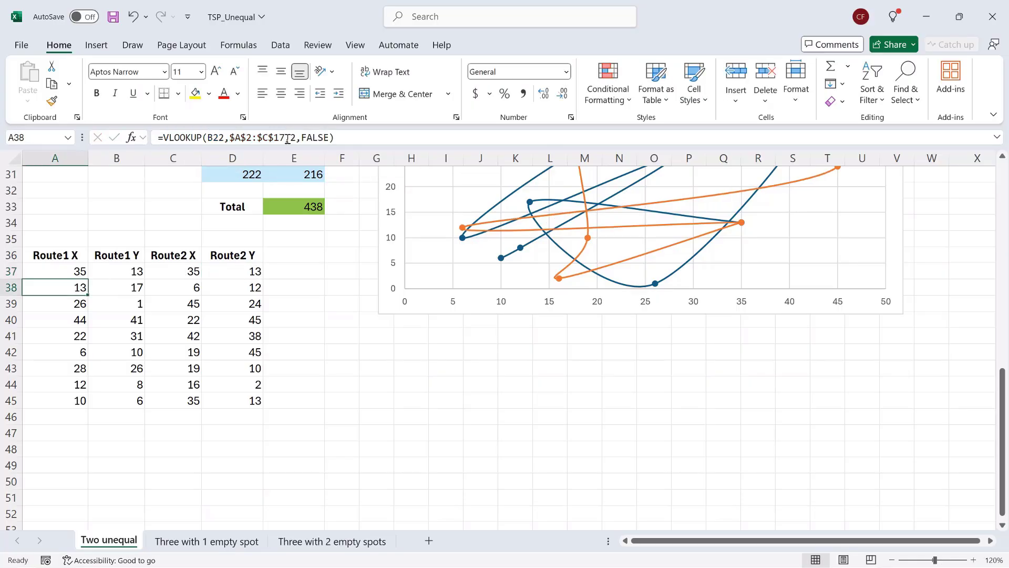
Copy the updated coordinate lookup formulas from A37:D37 down through row 45.
{"action": "left_click_drag", "start_coordinate": [67, 271], "coordinate": [234, 277]}
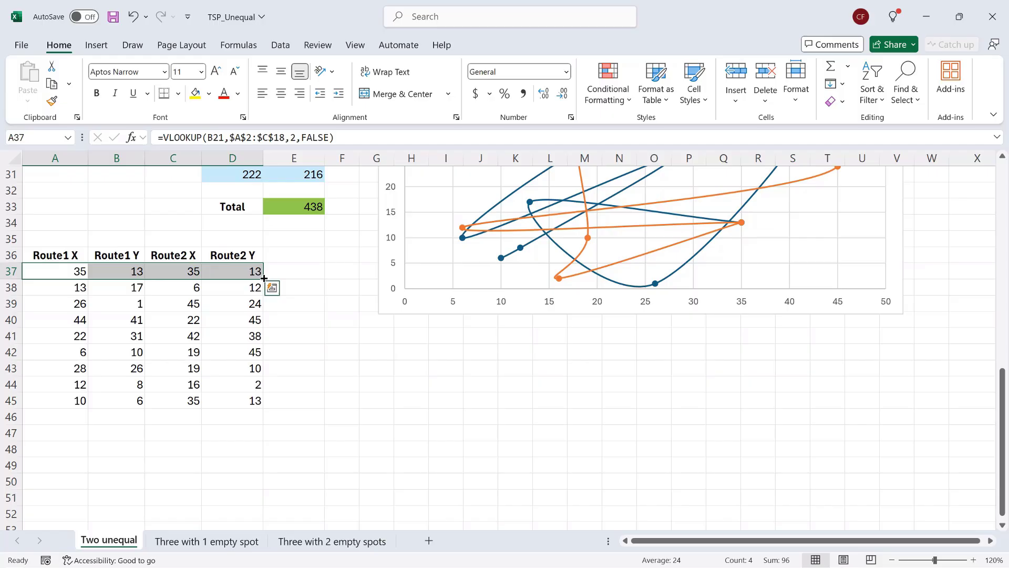
{"action": "left_click_drag", "start_coordinate": [264, 278], "coordinate": [245, 400]}
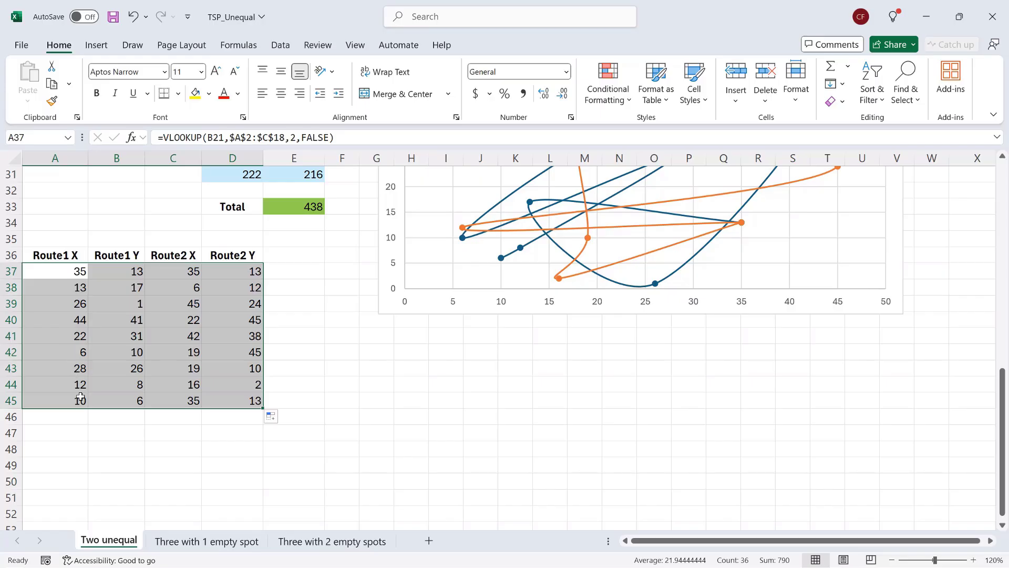
{"action": "scroll", "coordinate": [271, 384], "scroll_direction": "up", "scroll_amount": 2}
{"action": "scroll", "coordinate": [270, 383], "scroll_direction": "up", "scroll_amount": 2}
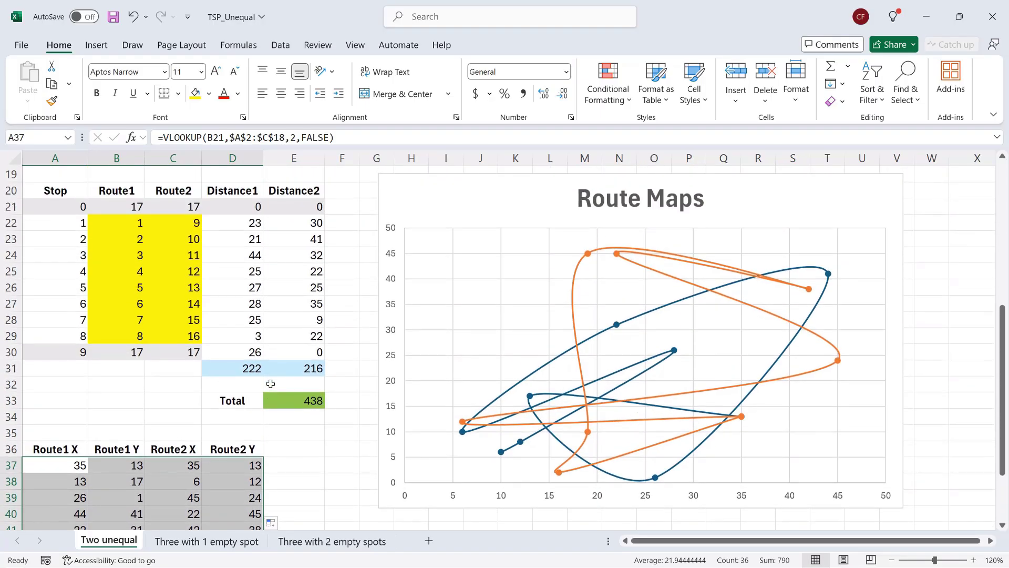
Extend the route coordinate formulas one more row to row 46 to cover the ending depot, and check the Route Maps chart.
{"action": "scroll", "coordinate": [271, 384], "scroll_direction": "down", "scroll_amount": 3}
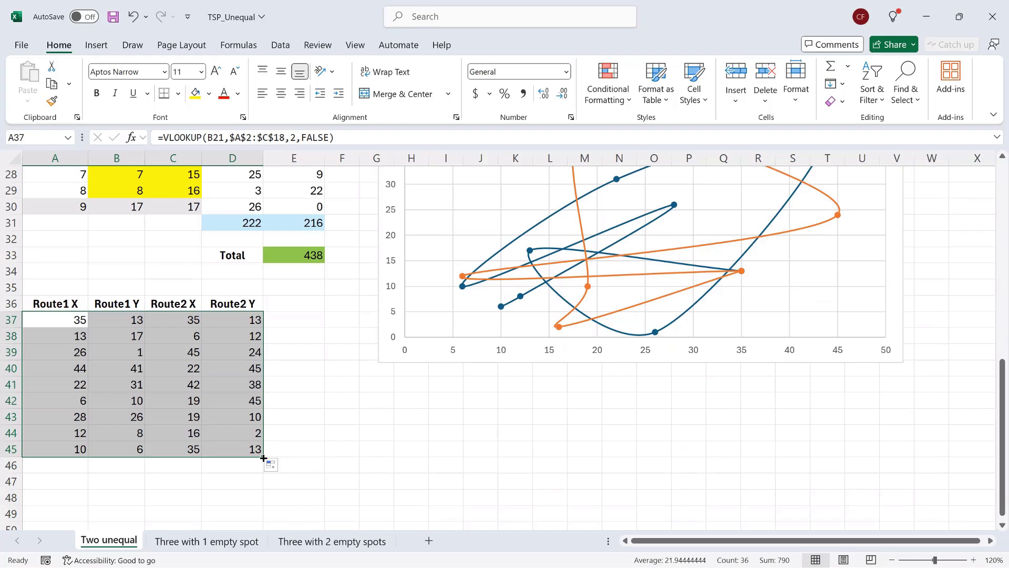
{"action": "left_click_drag", "start_coordinate": [263, 458], "coordinate": [309, 463]}
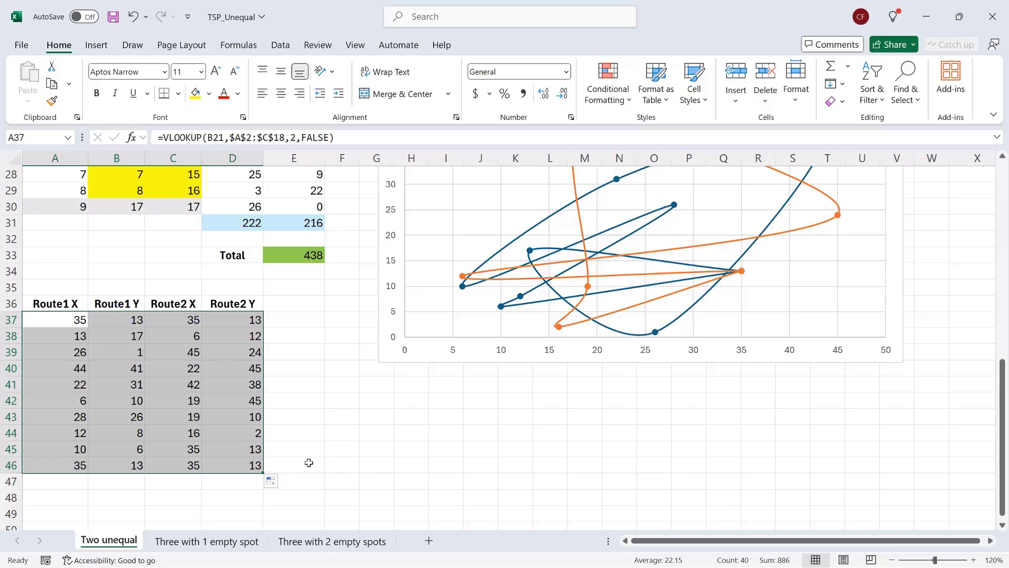
{"action": "scroll", "coordinate": [308, 462], "scroll_direction": "up", "scroll_amount": 1}
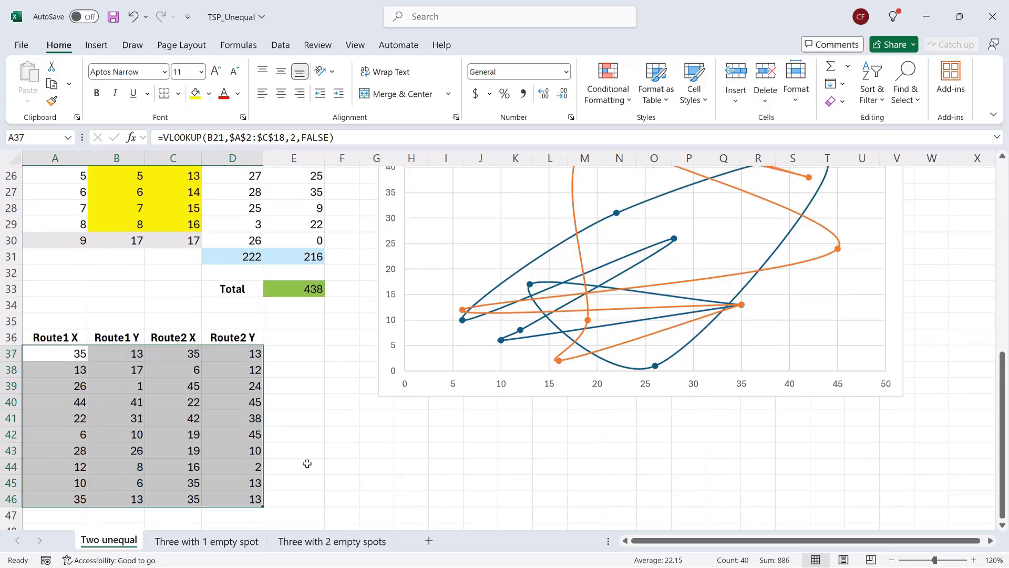
{"action": "scroll", "coordinate": [307, 463], "scroll_direction": "up", "scroll_amount": 1}
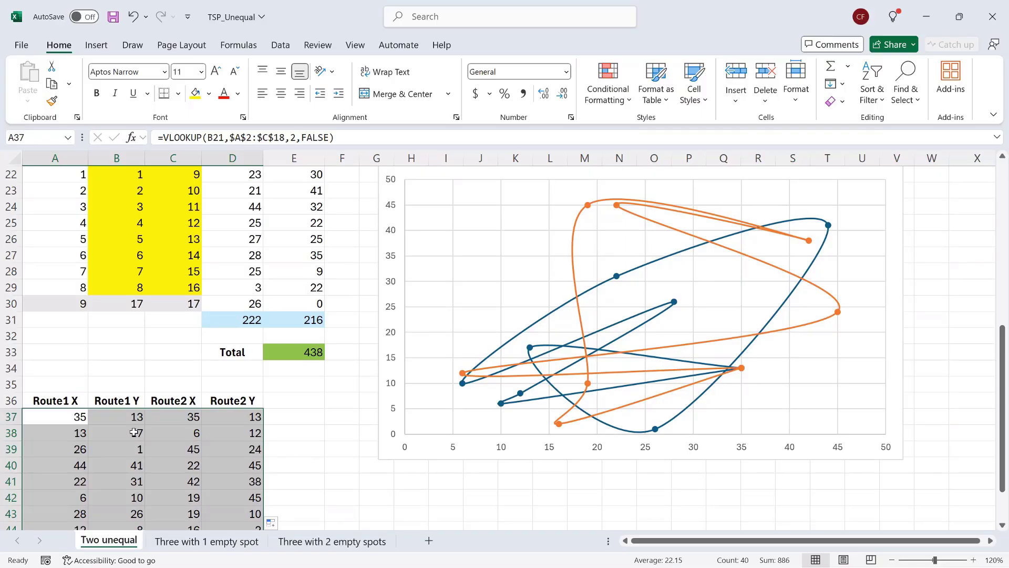
{"action": "left_click", "coordinate": [71, 418]}
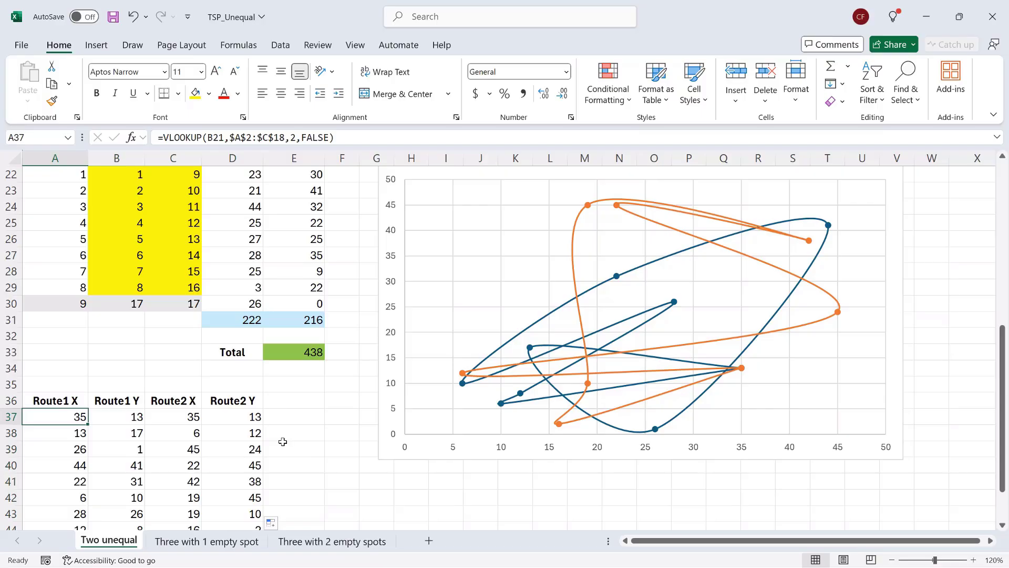
{"action": "scroll", "coordinate": [283, 442], "scroll_direction": "up", "scroll_amount": 1}
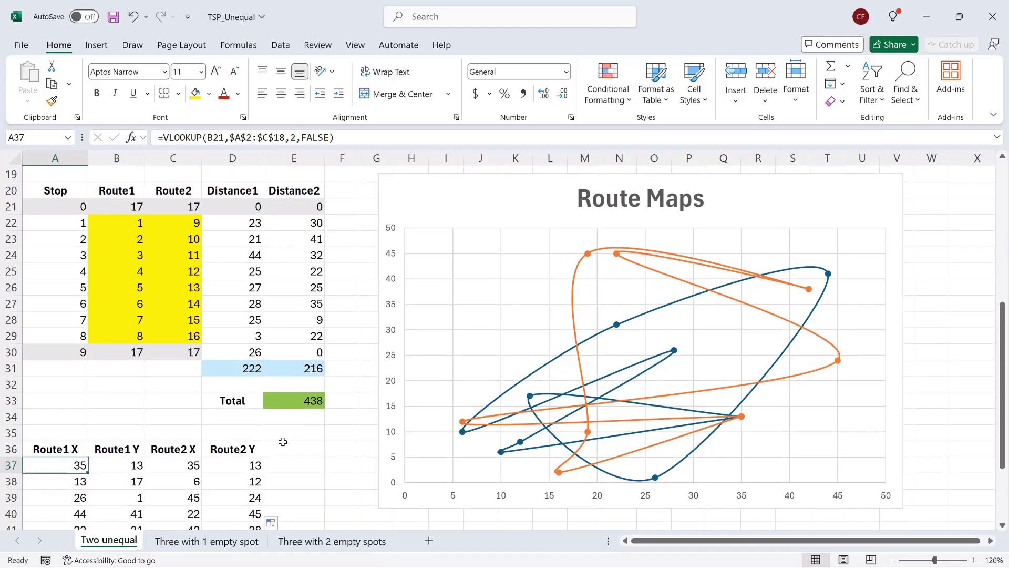
Open Solver and set the changing variable cells to $B$22:$C$29.
{"action": "left_click", "coordinate": [281, 46]}
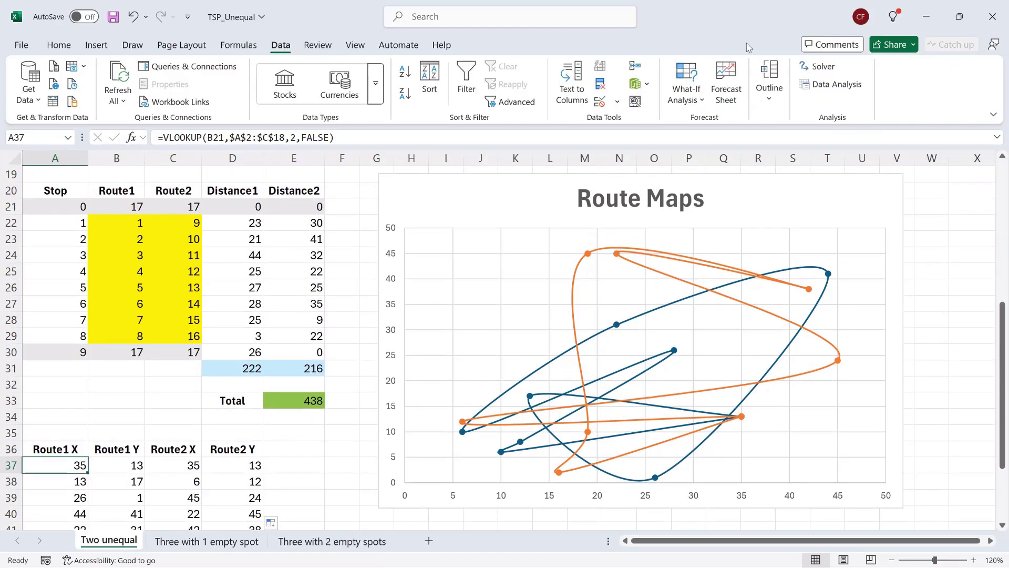
{"action": "left_click", "coordinate": [819, 68]}
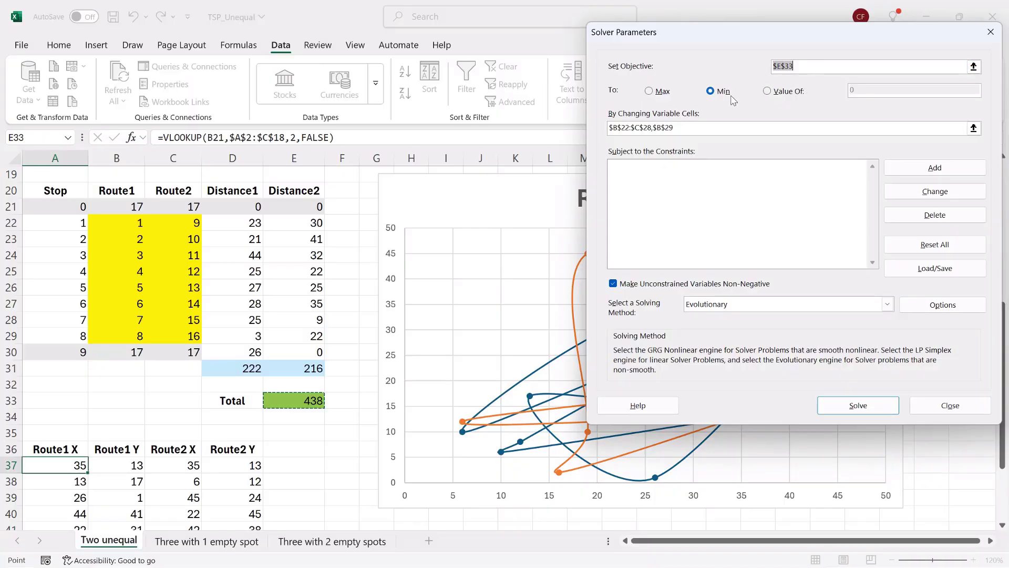
{"action": "left_click", "coordinate": [973, 128]}
{"action": "left_click_drag", "start_coordinate": [134, 224], "coordinate": [179, 335]}
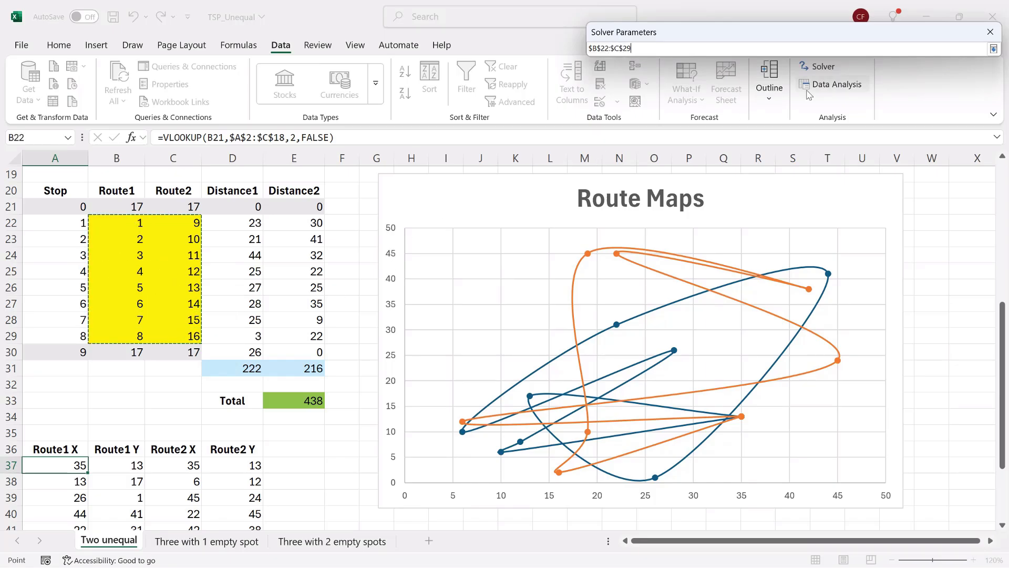
{"action": "left_click", "coordinate": [993, 50]}
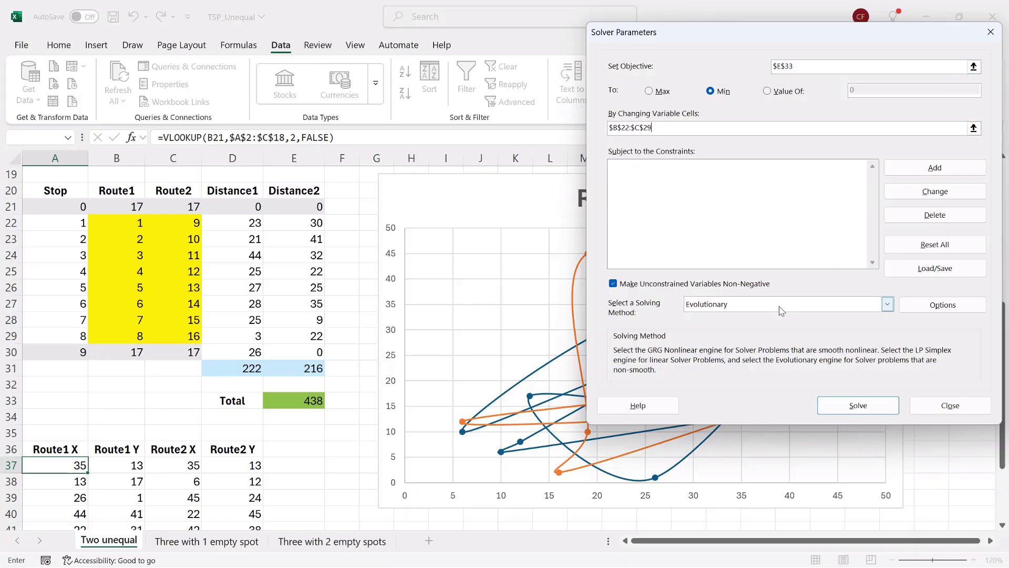
Review Solver's Evolutionary method options and accept them as they are.
{"action": "left_click", "coordinate": [946, 306]}
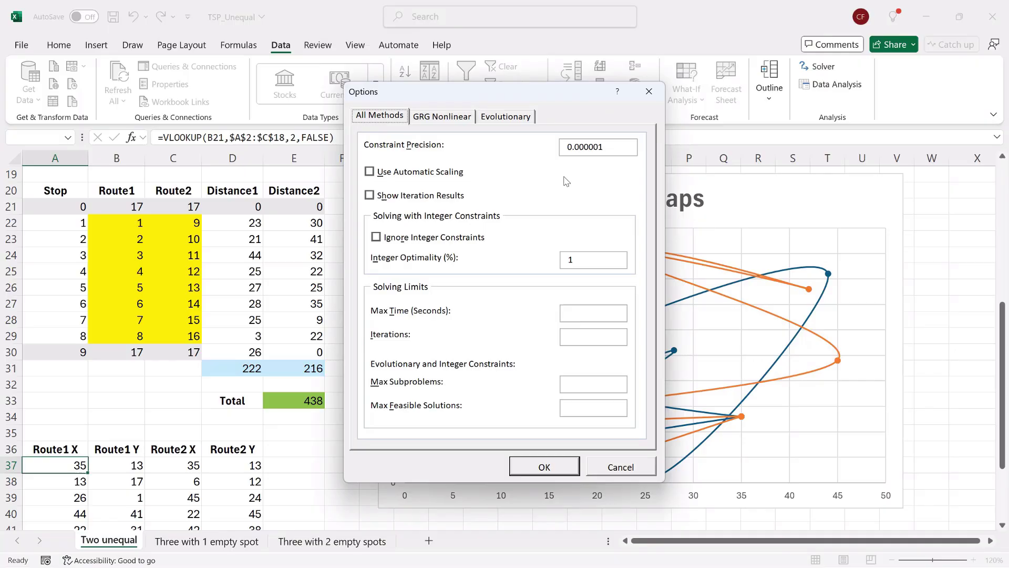
{"action": "left_click", "coordinate": [506, 117]}
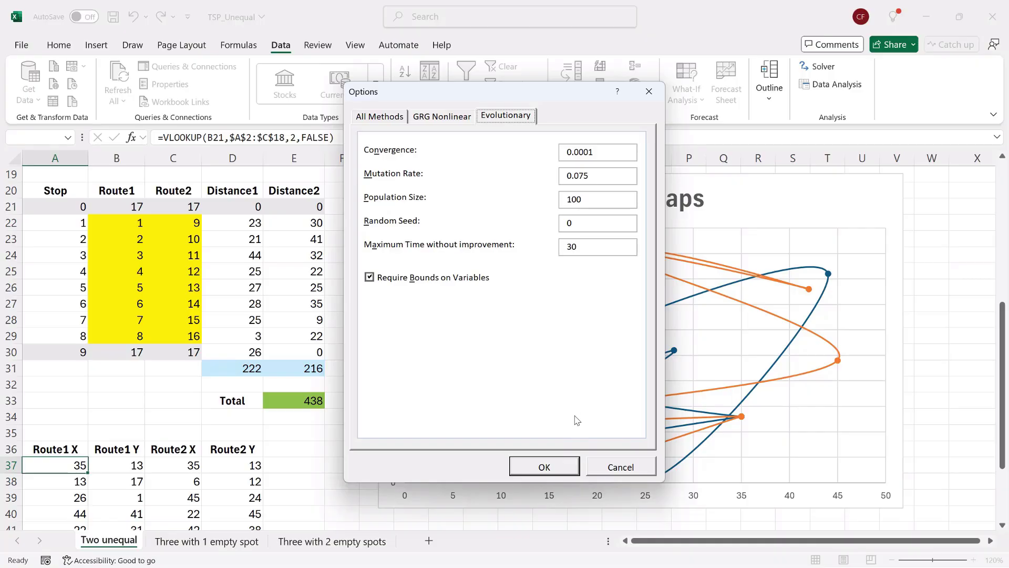
{"action": "left_click", "coordinate": [567, 463]}
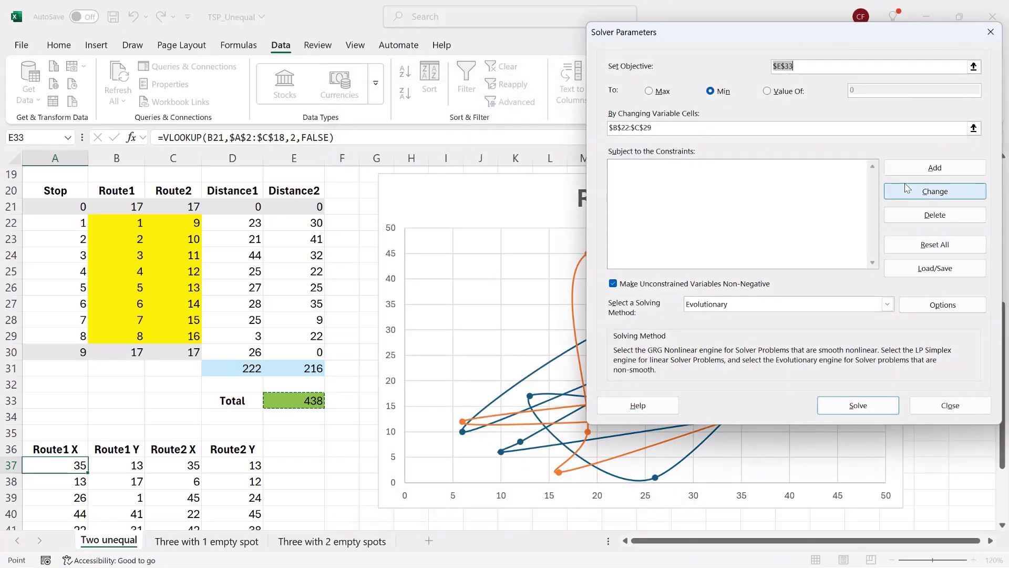
Add a Solver constraint that $B$22:$C$29 is <= 16.
{"action": "left_click", "coordinate": [922, 163]}
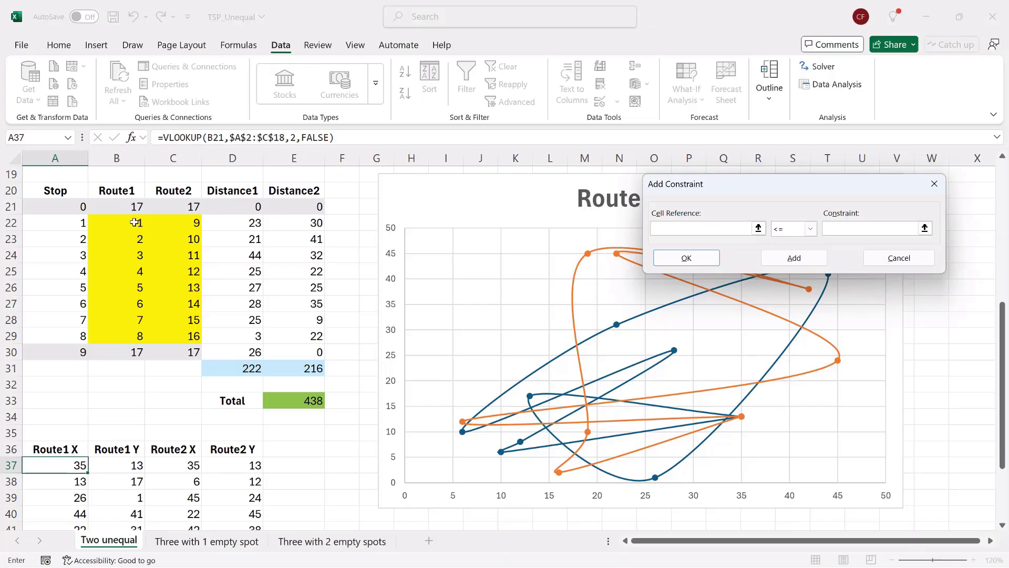
{"action": "left_click_drag", "start_coordinate": [135, 223], "coordinate": [179, 337]}
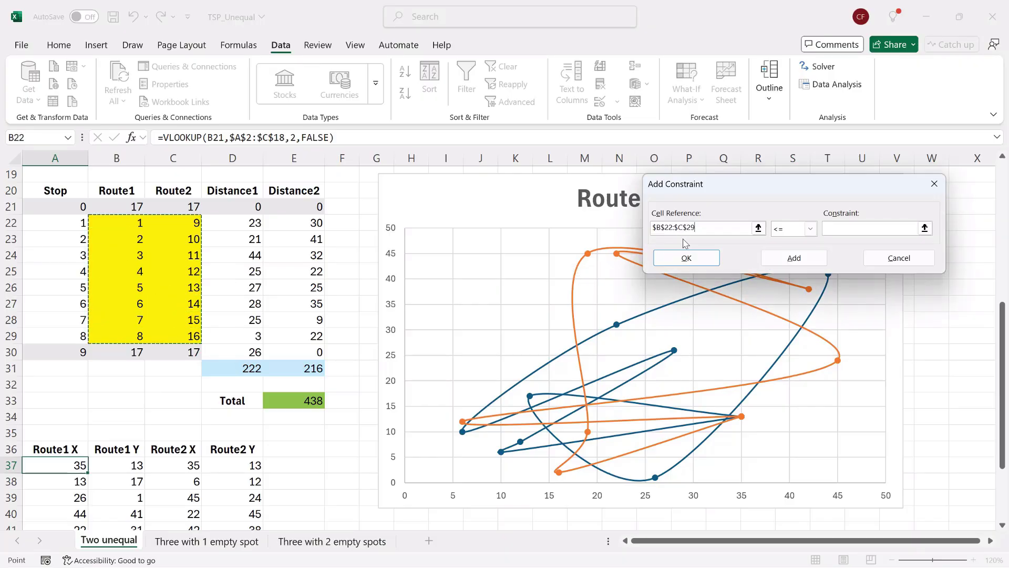
{"action": "left_click", "coordinate": [837, 226]}
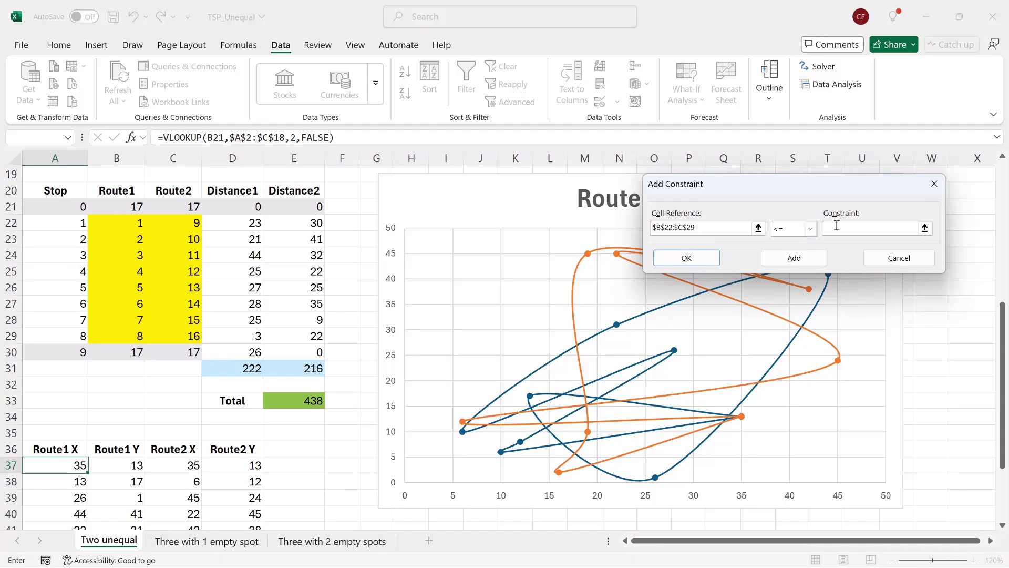
{"action": "type", "text": "16"}
{"action": "left_click", "coordinate": [793, 257]}
Add a Solver constraint that the route cells $B$22:$C$29 are >= 1.
{"action": "left_click_drag", "start_coordinate": [113, 223], "coordinate": [179, 337]}
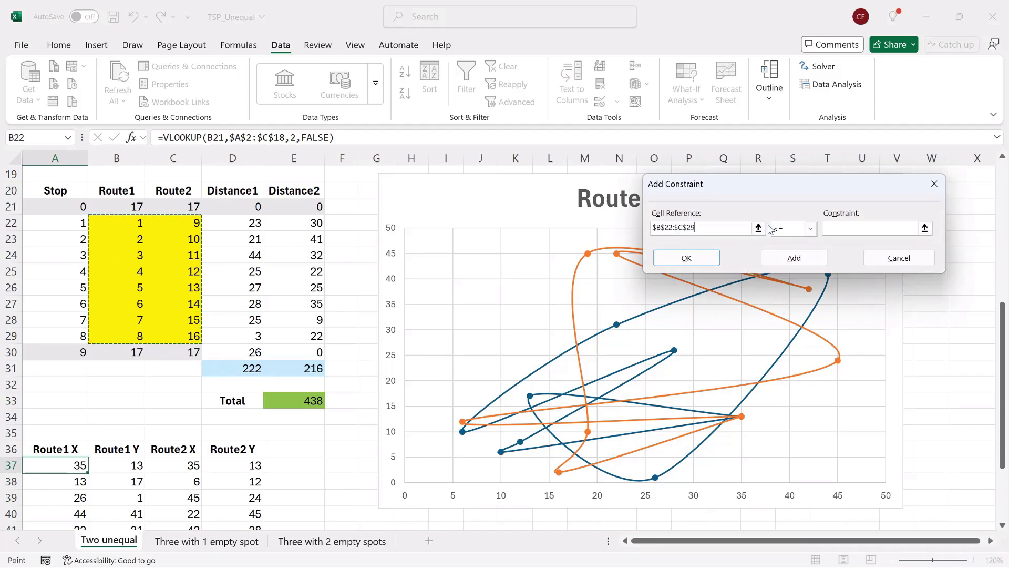
{"action": "left_click", "coordinate": [813, 230]}
{"action": "left_click", "coordinate": [796, 261]}
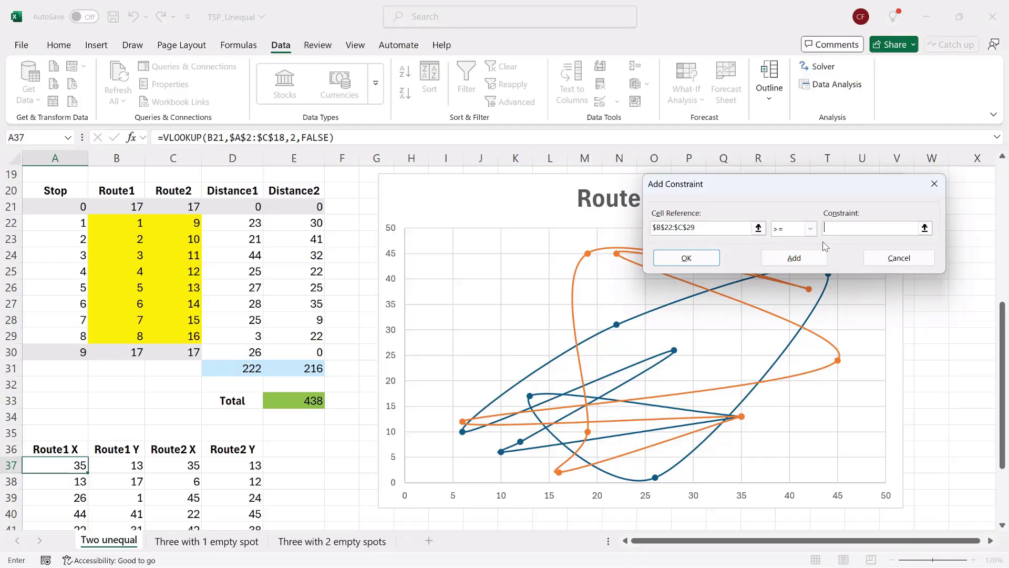
{"action": "type", "text": "1"}
{"action": "left_click", "coordinate": [772, 256]}
Add an AllDifferent (dif) constraint on $B$22:$C$29 and return to the Solver parameters.
{"action": "left_click_drag", "start_coordinate": [115, 224], "coordinate": [190, 333]}
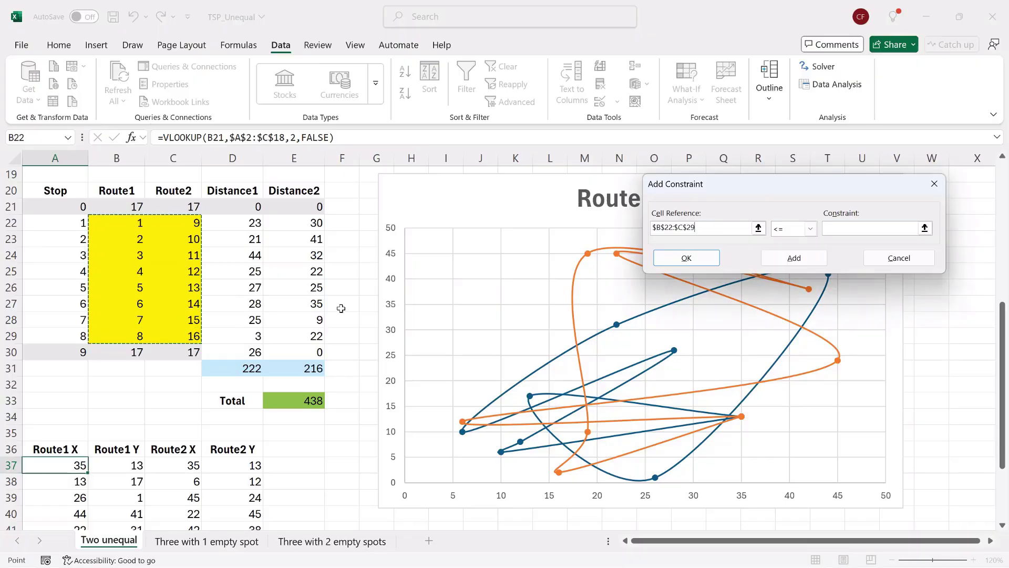
{"action": "left_click", "coordinate": [811, 229]}
{"action": "left_click", "coordinate": [792, 291]}
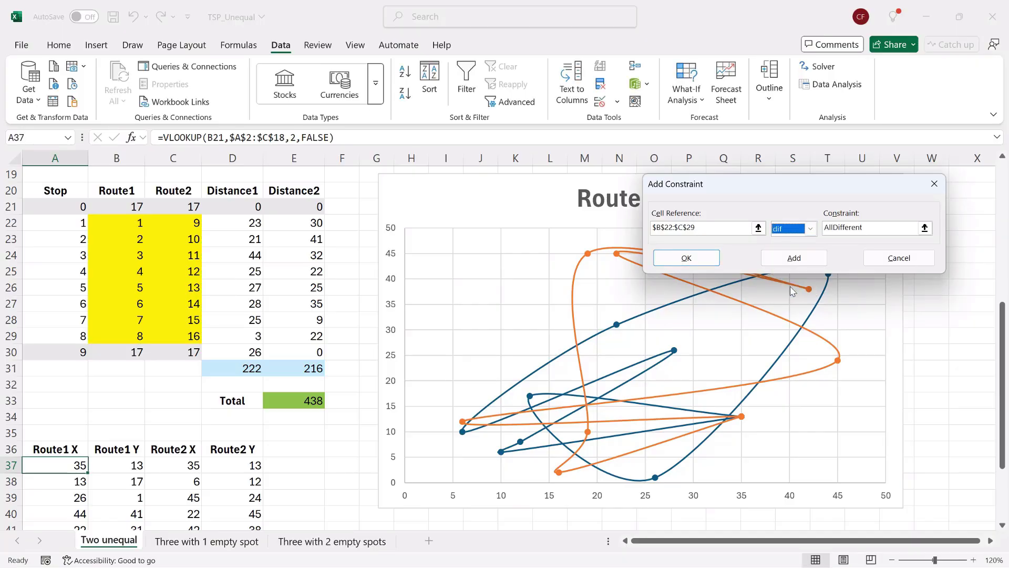
{"action": "left_click", "coordinate": [692, 261]}
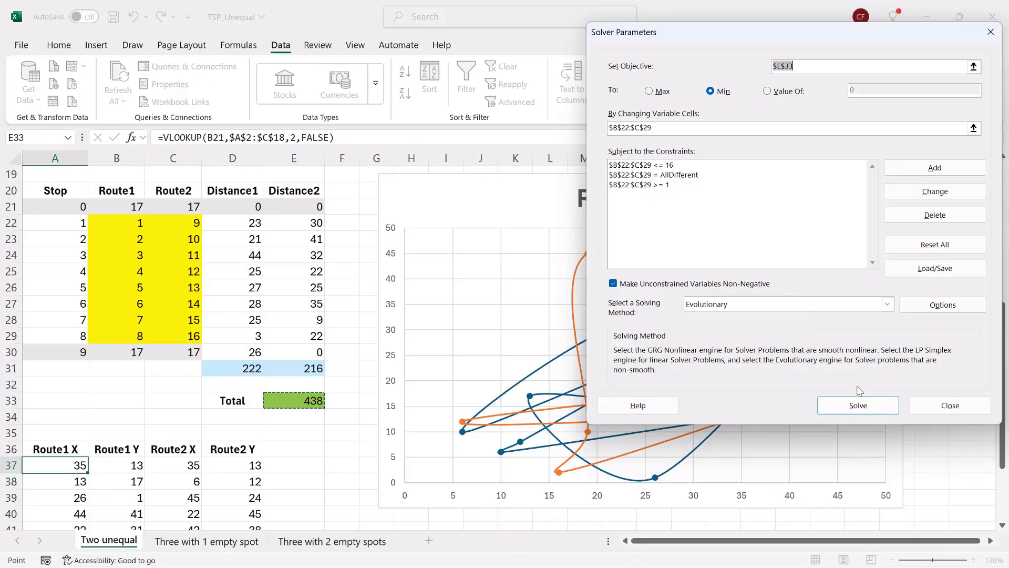
Solve the two-route model with the Evolutionary method and keep the Solver solution.
{"action": "left_click", "coordinate": [858, 403]}
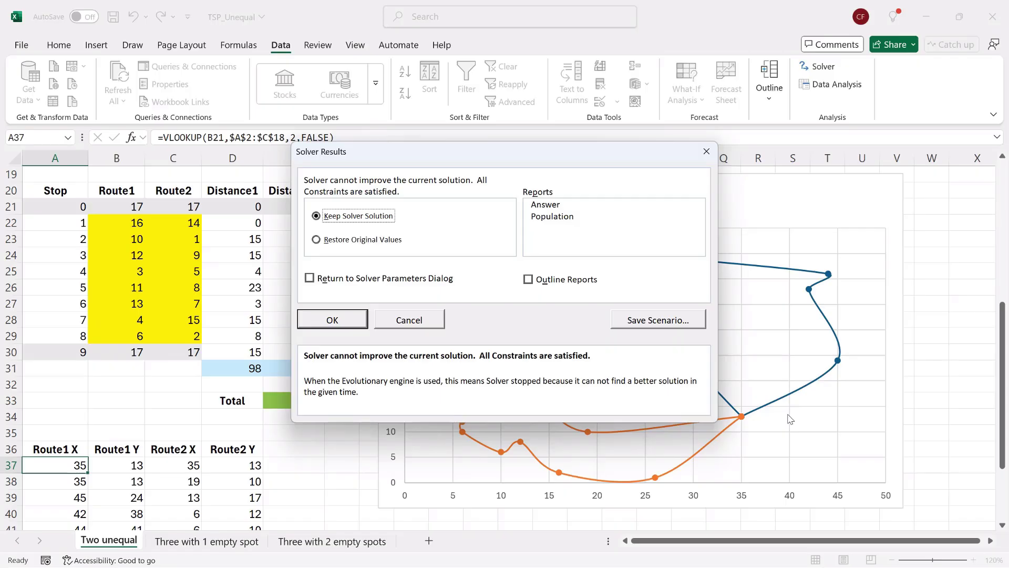
{"action": "left_click", "coordinate": [343, 320]}
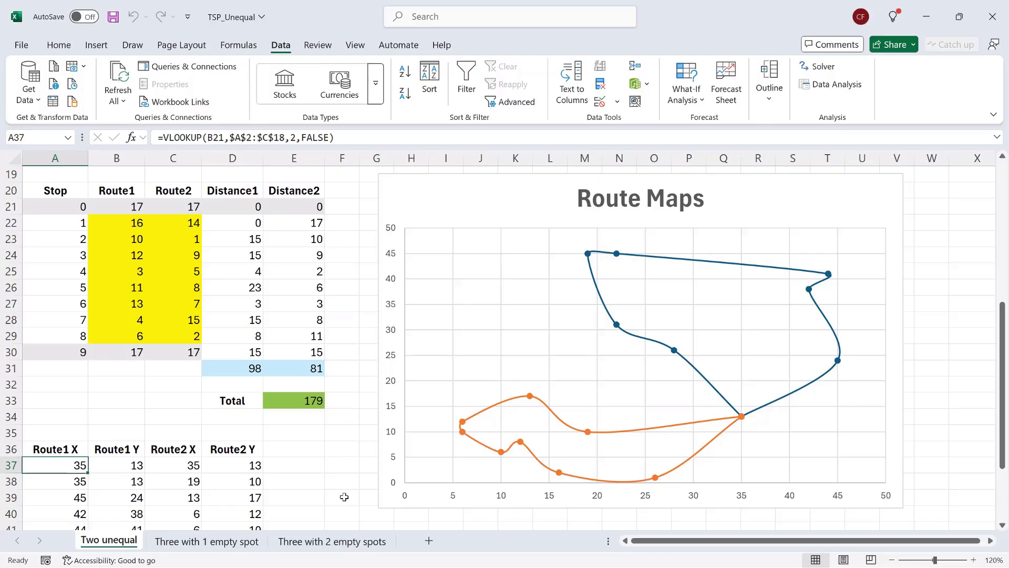
Examine the Three with 1 empty spot sheet: its station list, route table, Distance1 INDEX formula, route coordinates and Route Maps chart.
{"action": "left_click", "coordinate": [255, 542]}
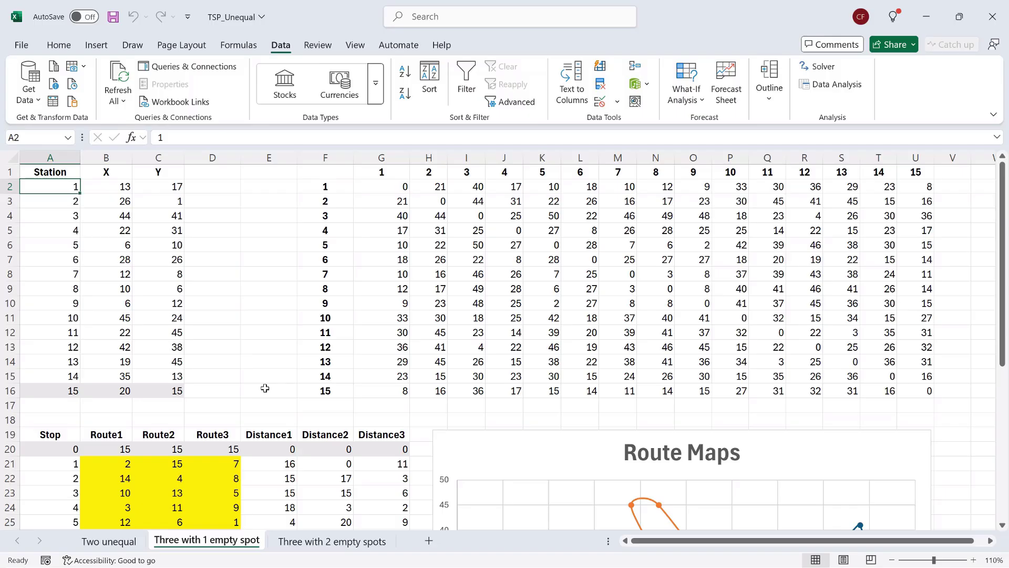
{"action": "scroll", "coordinate": [265, 387], "scroll_direction": "down", "scroll_amount": 2}
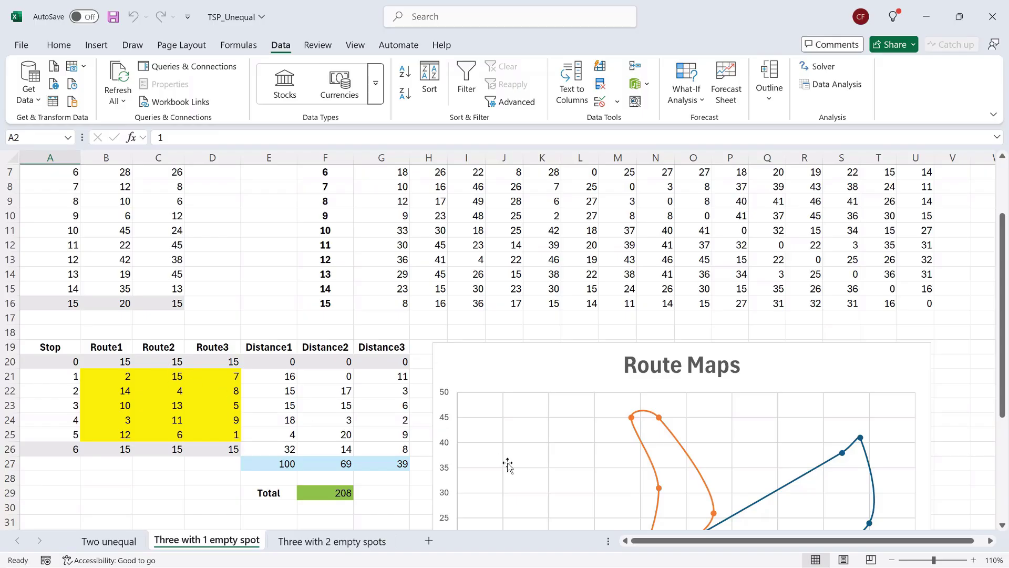
{"action": "scroll", "coordinate": [508, 465], "scroll_direction": "down", "scroll_amount": 2}
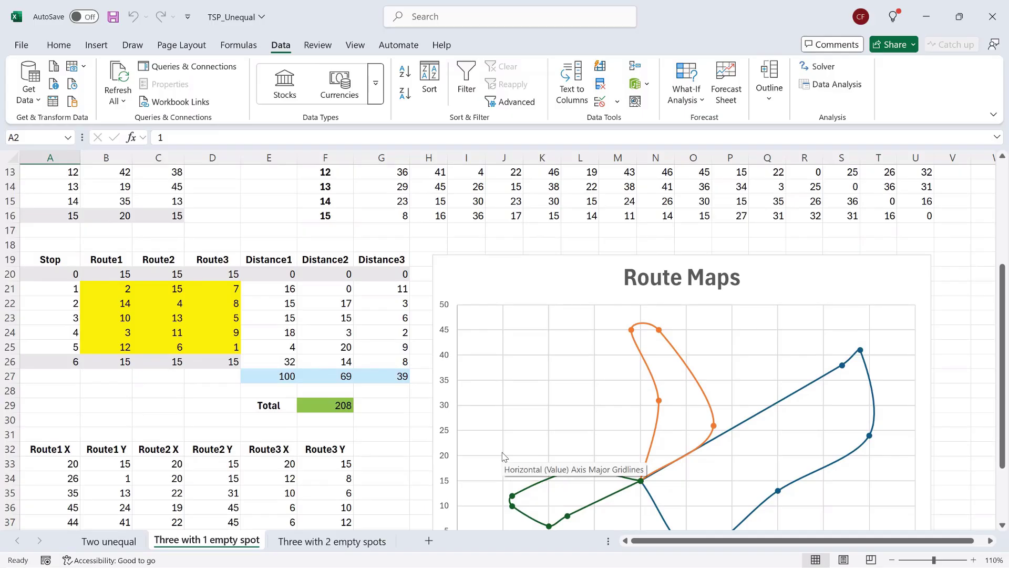
{"action": "scroll", "coordinate": [504, 457], "scroll_direction": "down", "scroll_amount": 1}
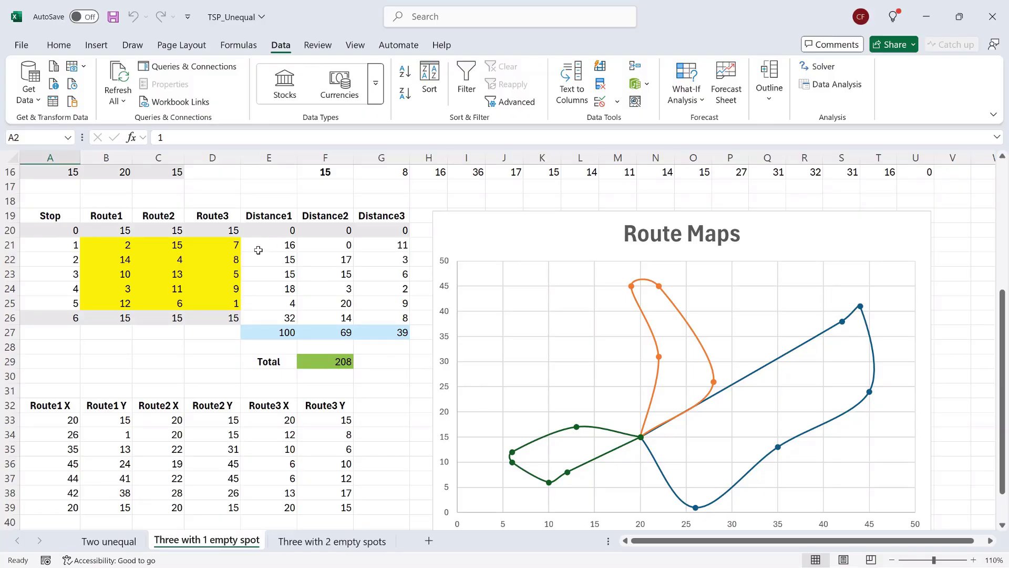
{"action": "left_click", "coordinate": [117, 233]}
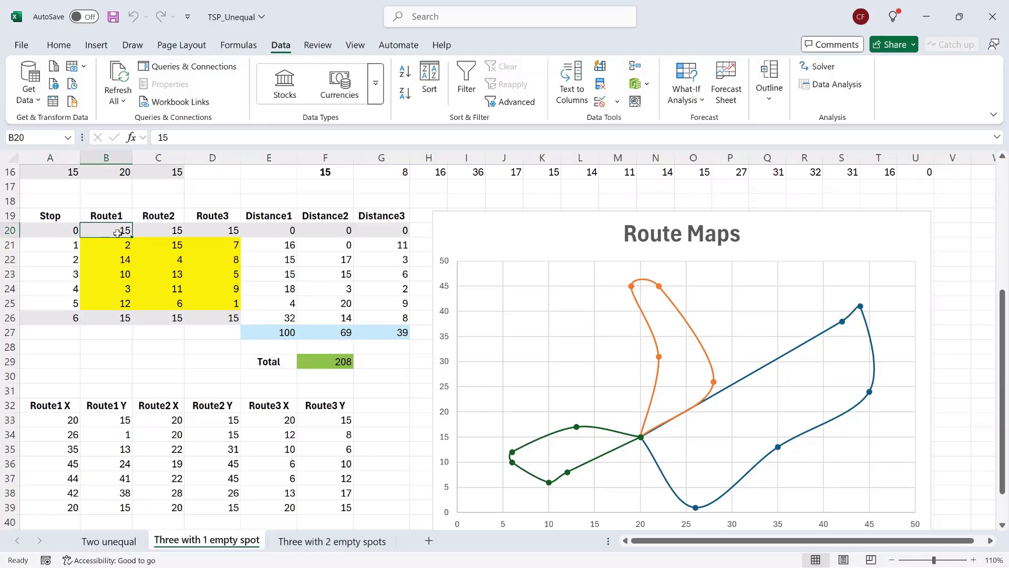
{"action": "left_click", "coordinate": [118, 245]}
{"action": "left_click", "coordinate": [260, 244]}
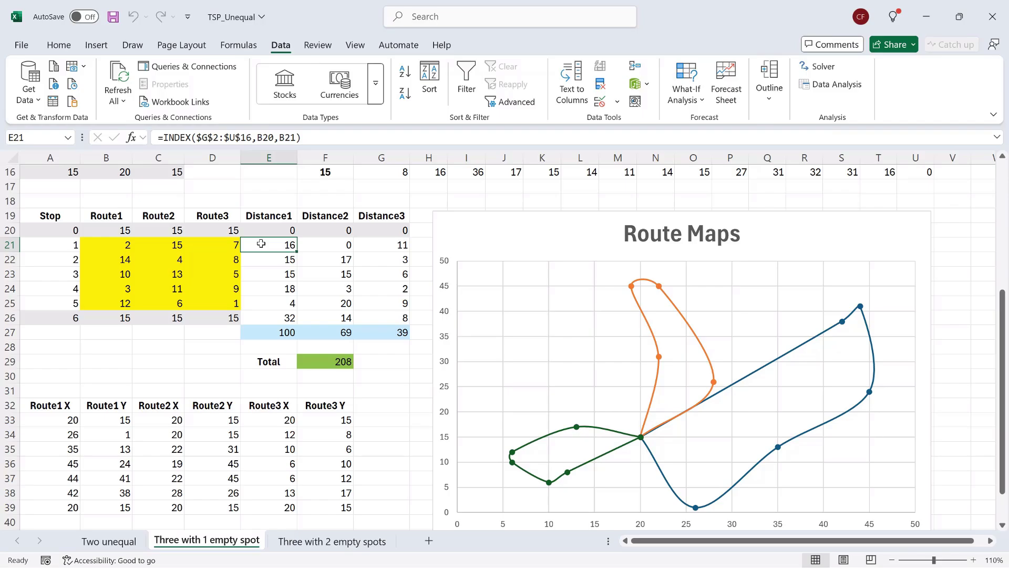
{"action": "scroll", "coordinate": [338, 227], "scroll_direction": "up", "scroll_amount": 1}
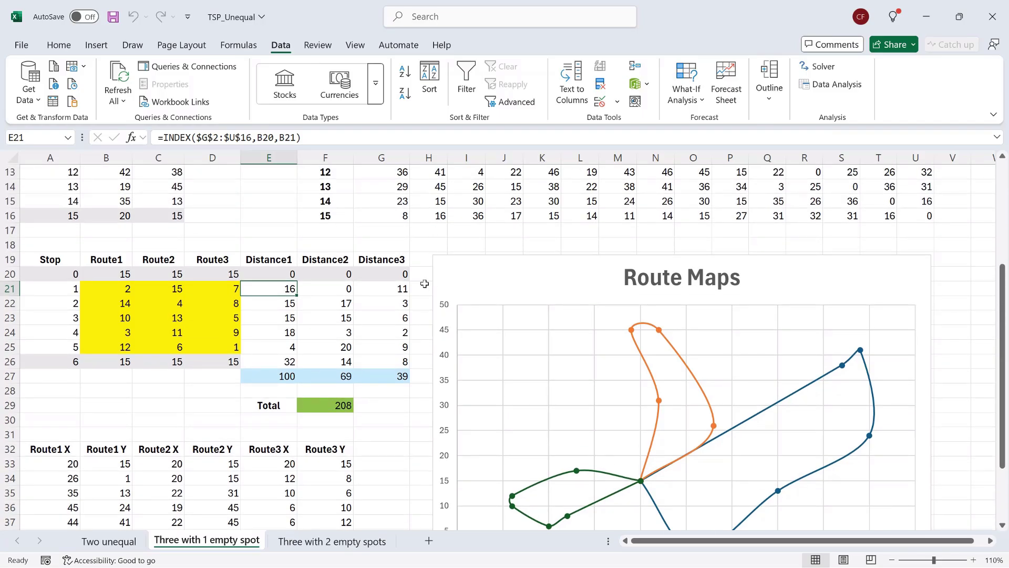
{"action": "scroll", "coordinate": [420, 299], "scroll_direction": "down", "scroll_amount": 3}
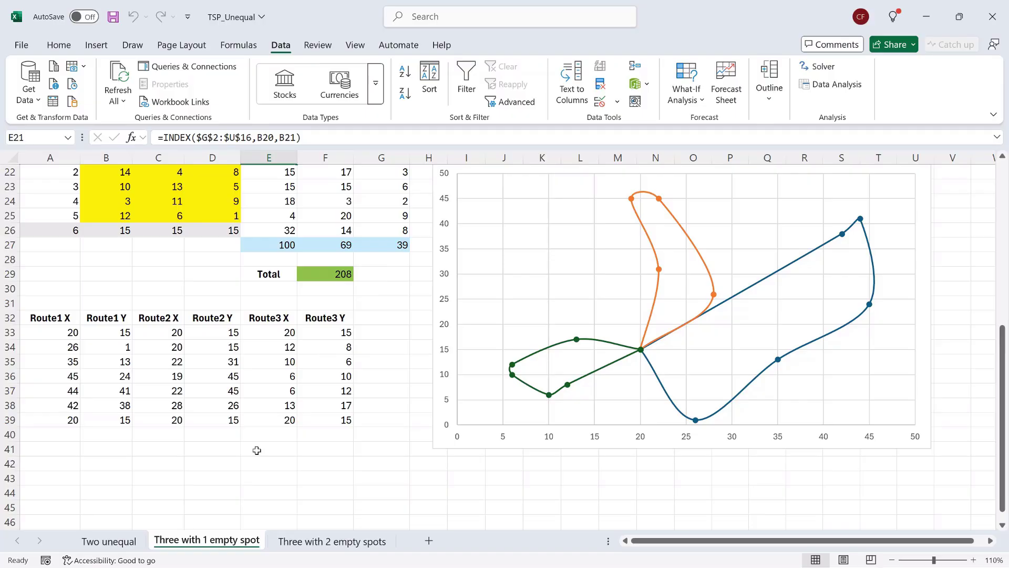
Examine the Three with 2 empty spots sheet: its duplicate depot stations and the distance formulas in F21 and E26.
{"action": "left_click", "coordinate": [366, 542]}
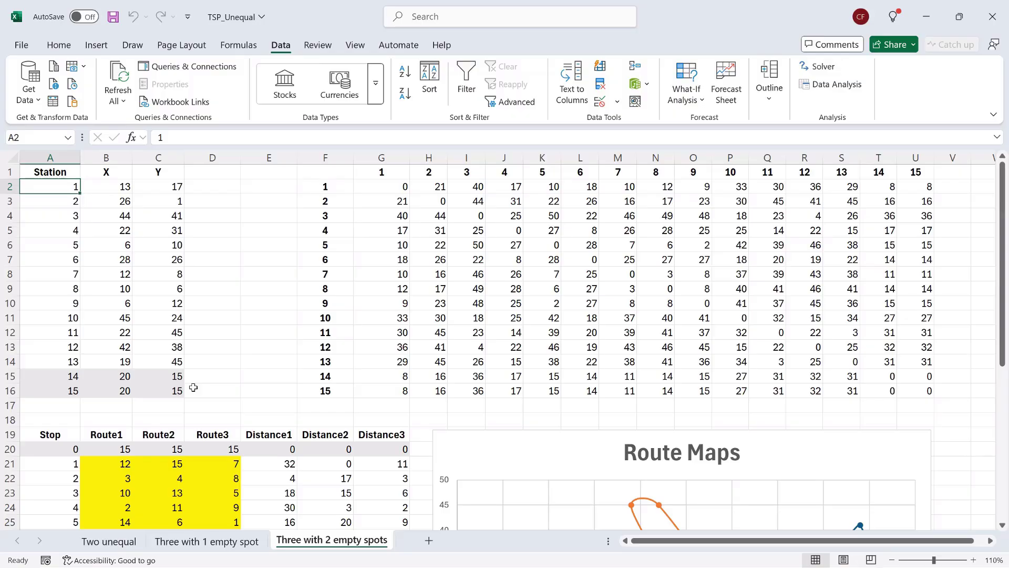
{"action": "scroll", "coordinate": [194, 388], "scroll_direction": "down", "scroll_amount": 2}
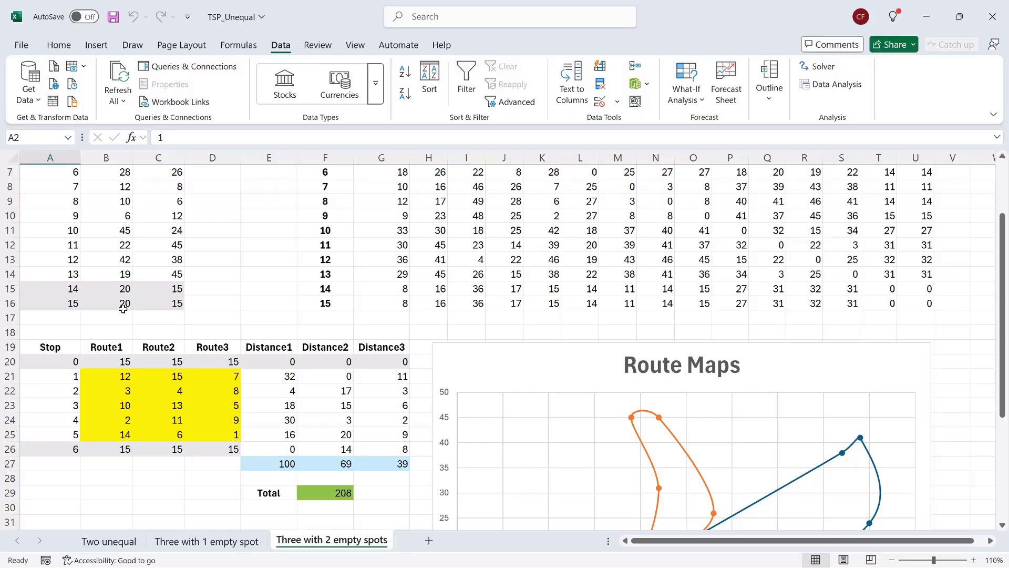
{"action": "left_click", "coordinate": [323, 377]}
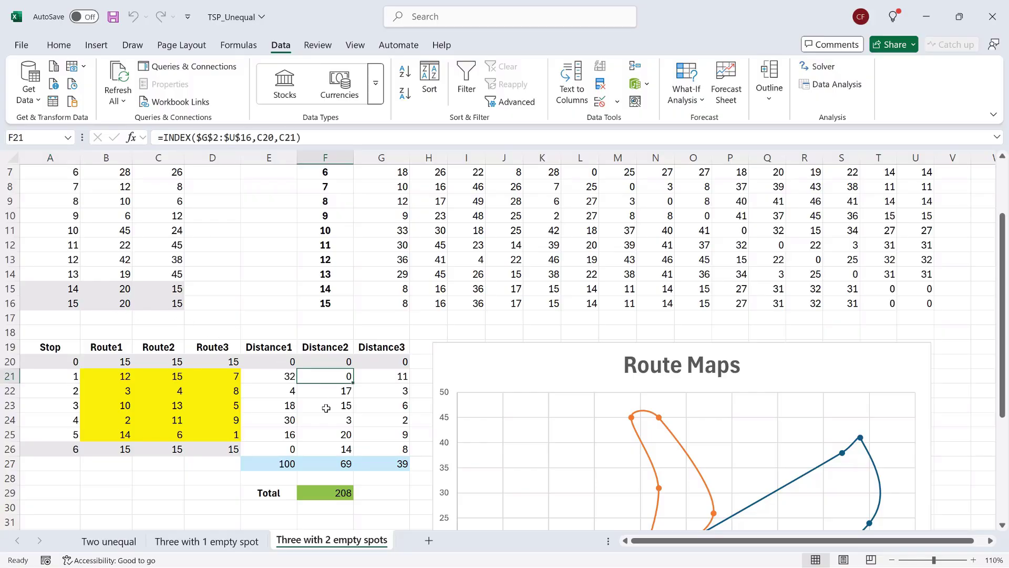
{"action": "left_click", "coordinate": [290, 450]}
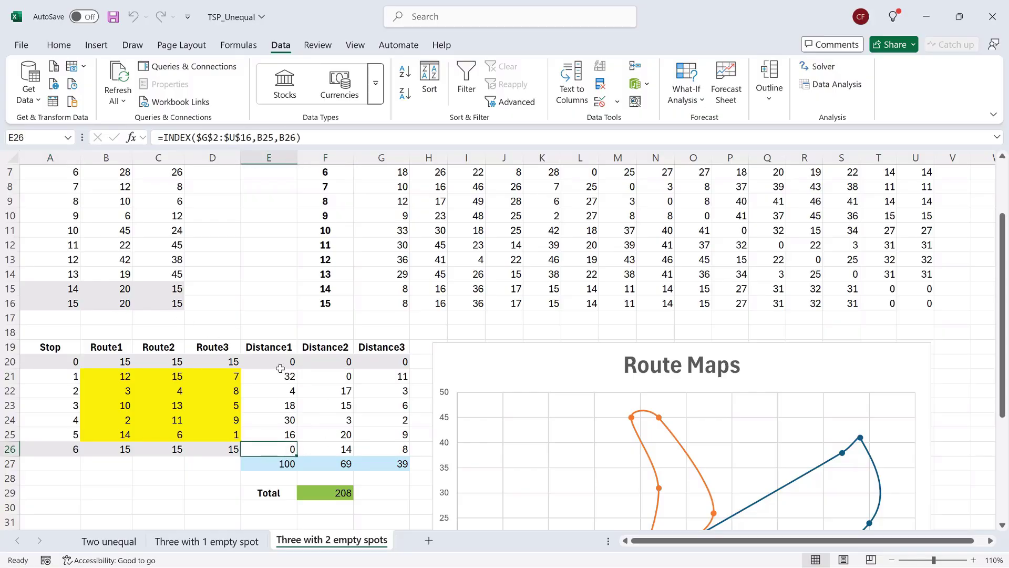